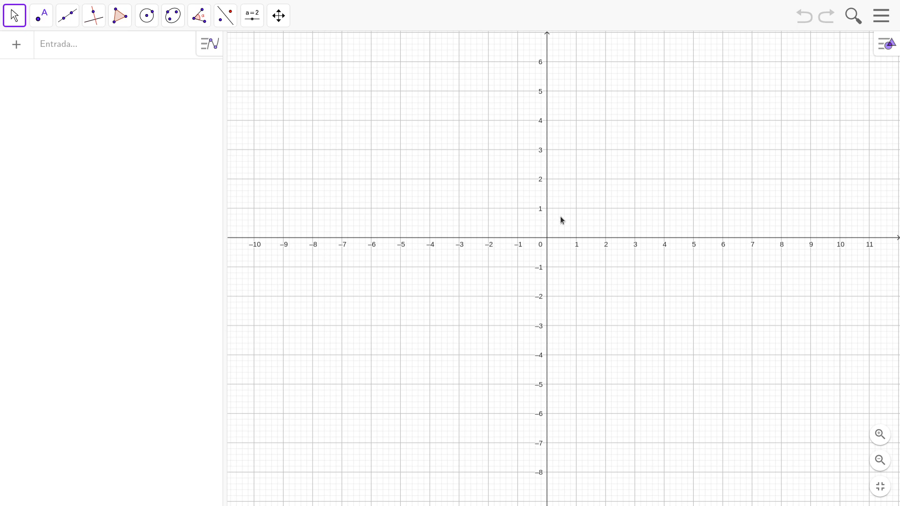
Switch the layout to Planilha de Cálculos, keeping the Move tool active.
click(884, 19)
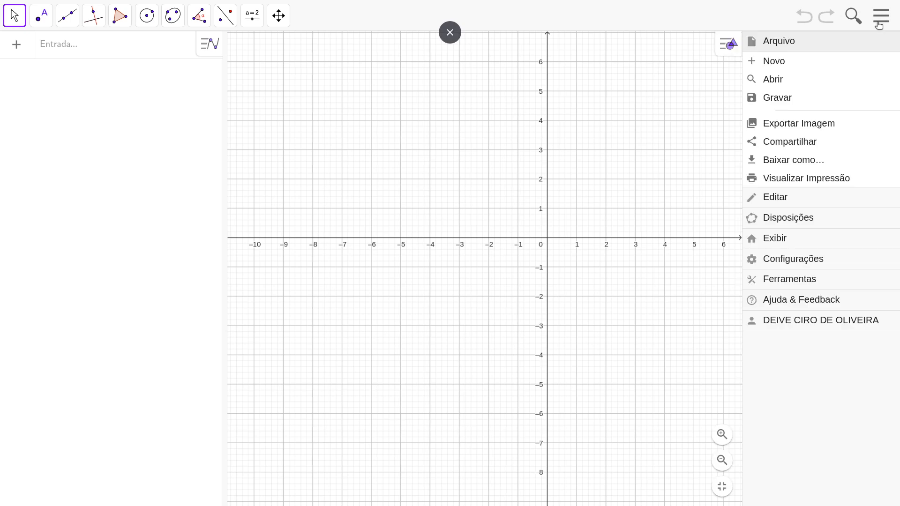
click(807, 219)
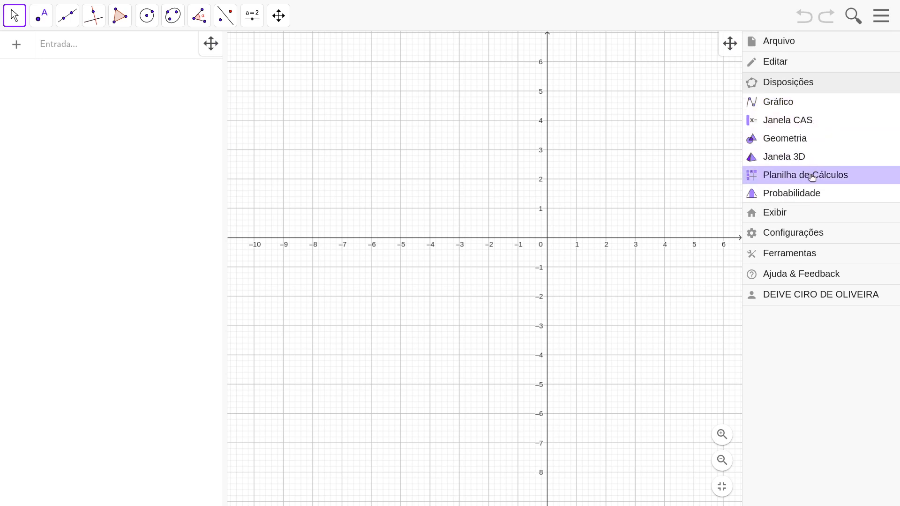
click(784, 177)
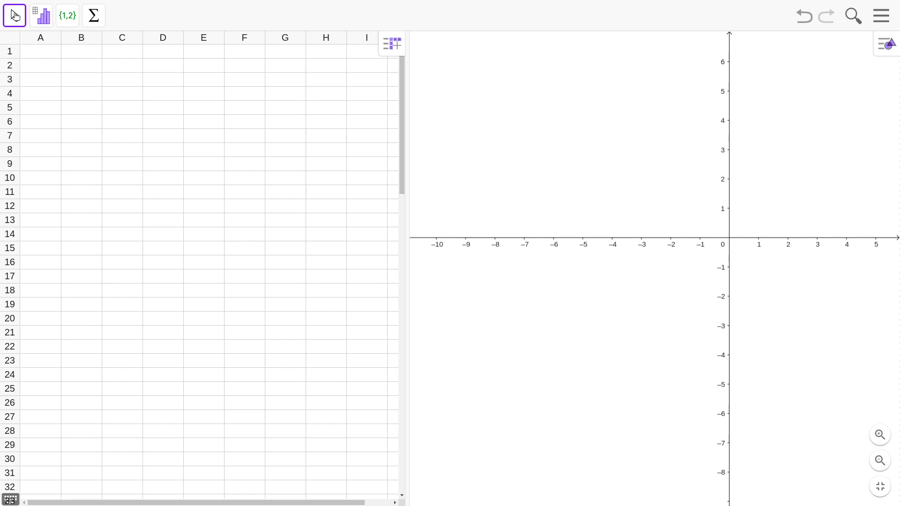
click(12, 17)
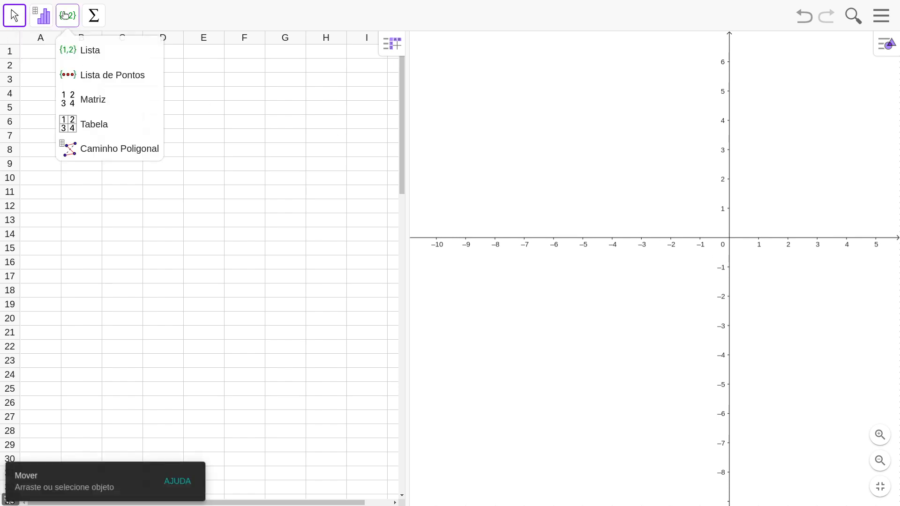
click(675, 170)
drag(724, 193, 644, 210)
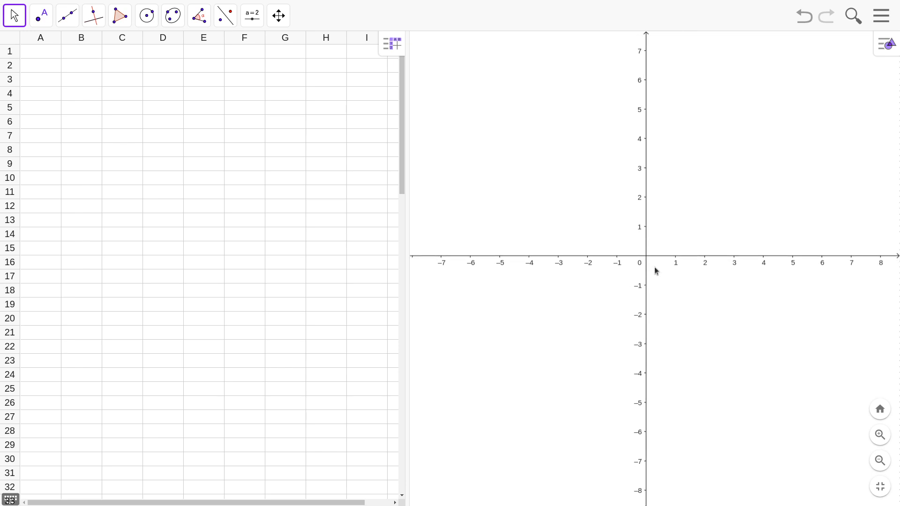
click(54, 82)
key(Up)
key(Up)
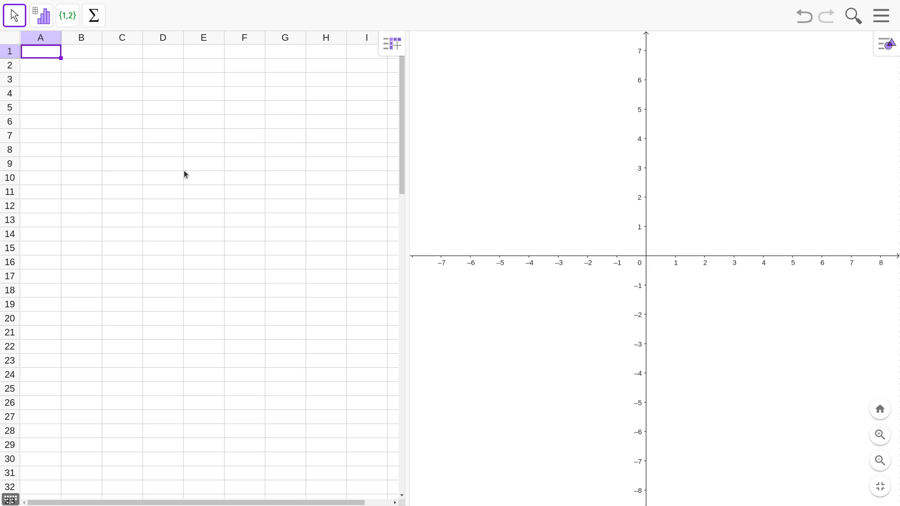
click(55, 83)
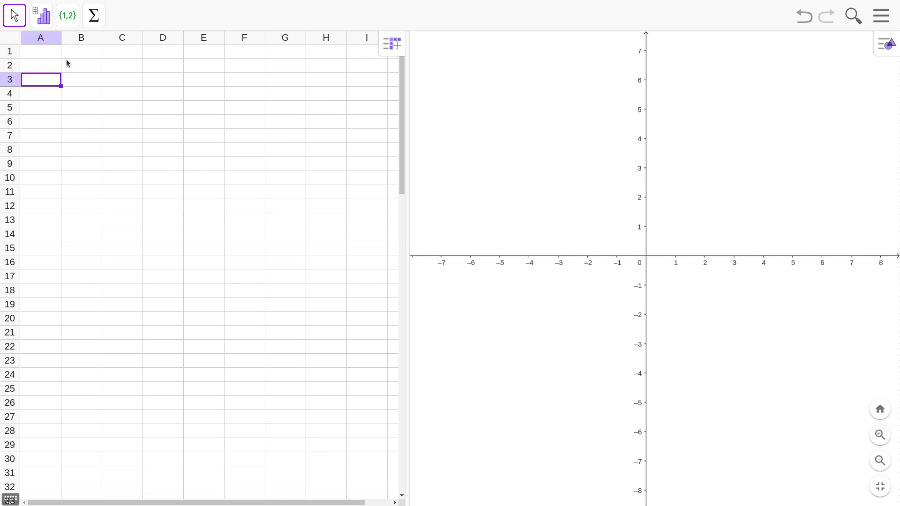
key(Up)
key(Up)
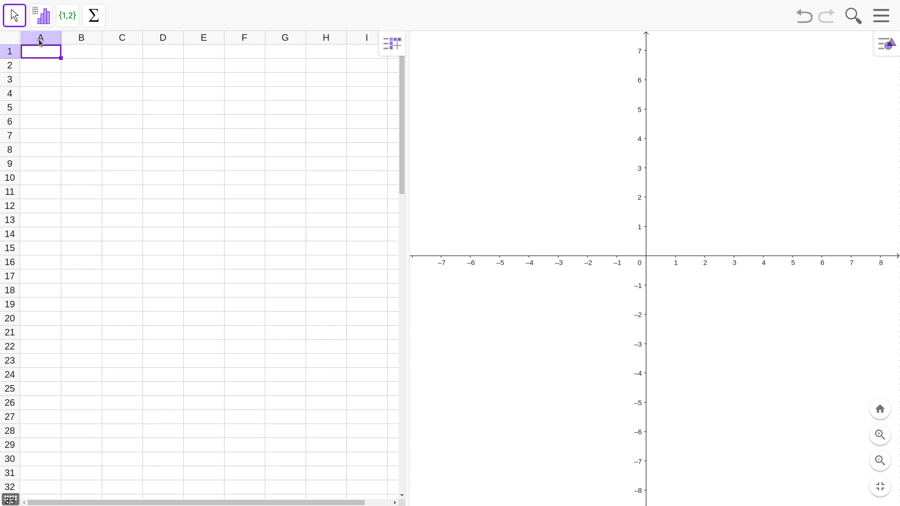
Enter the values 1, 3, 2 and 5 down column A in cells A1 to A4.
click(58, 86)
key(Up)
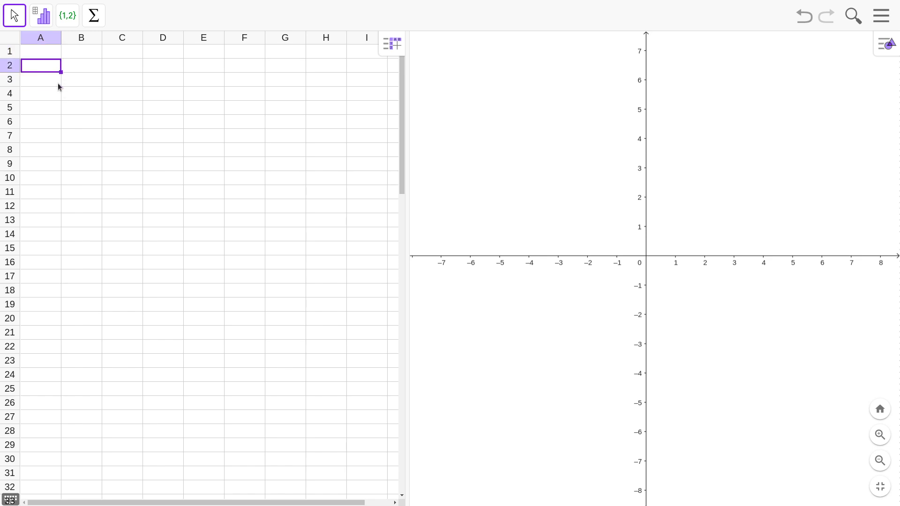
key(Up)
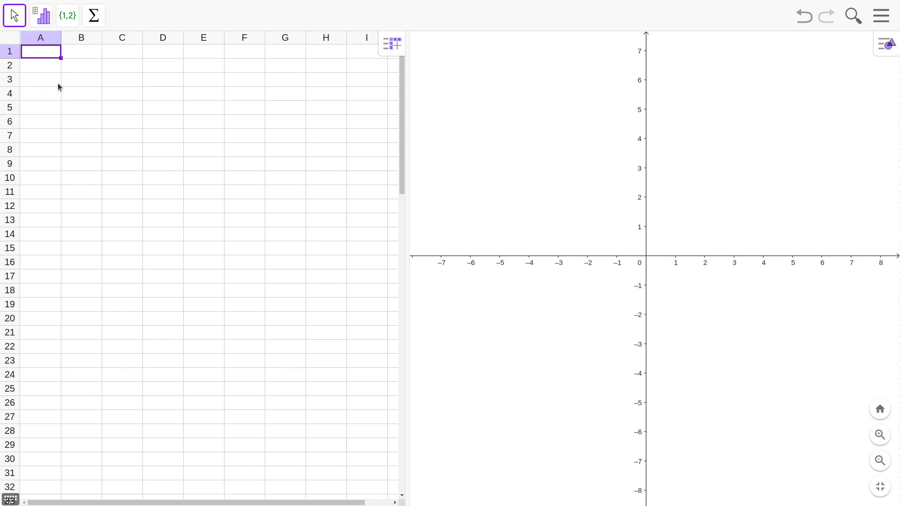
text(1)
key(Return)
text(3)
key(Return)
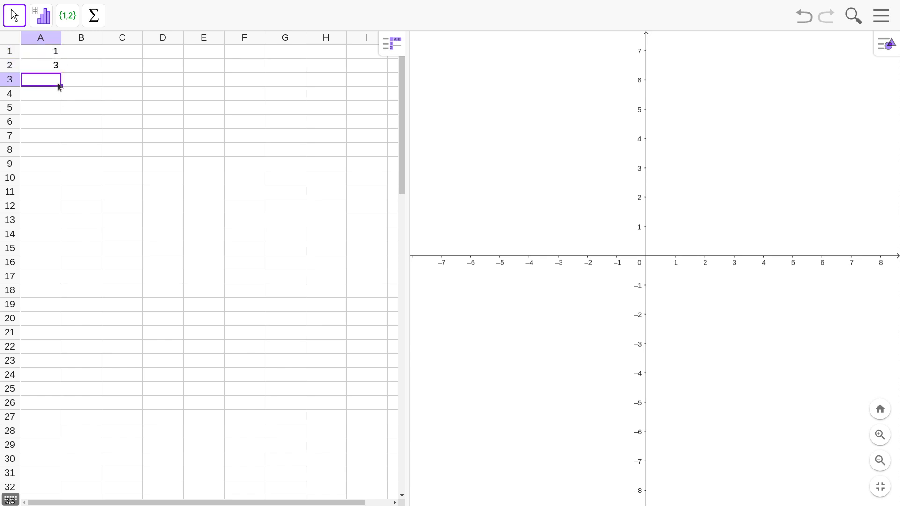
text(2)
key(Return)
text(5)
key(Return)
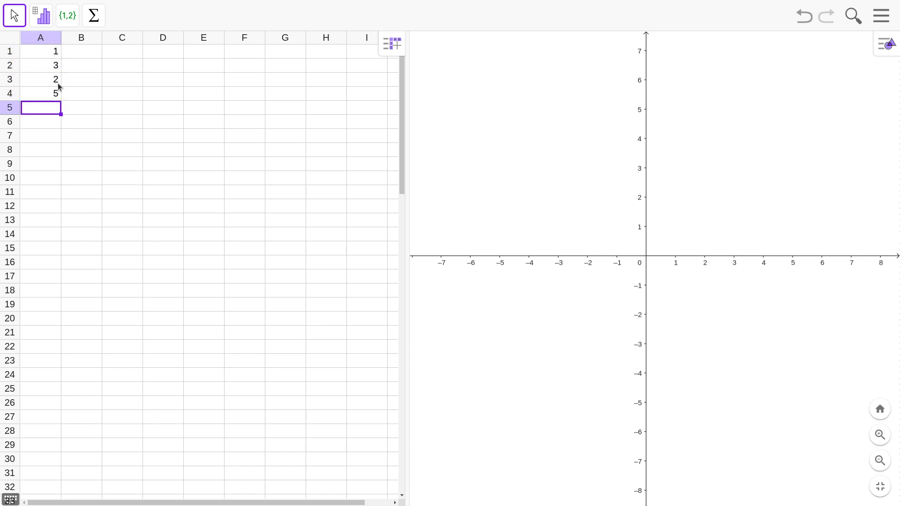
Continue column A with the values 4, 7, 6, 3, 4 and 6 in cells A5 to A10.
text(4)
key(Return)
text(7)
key(Return)
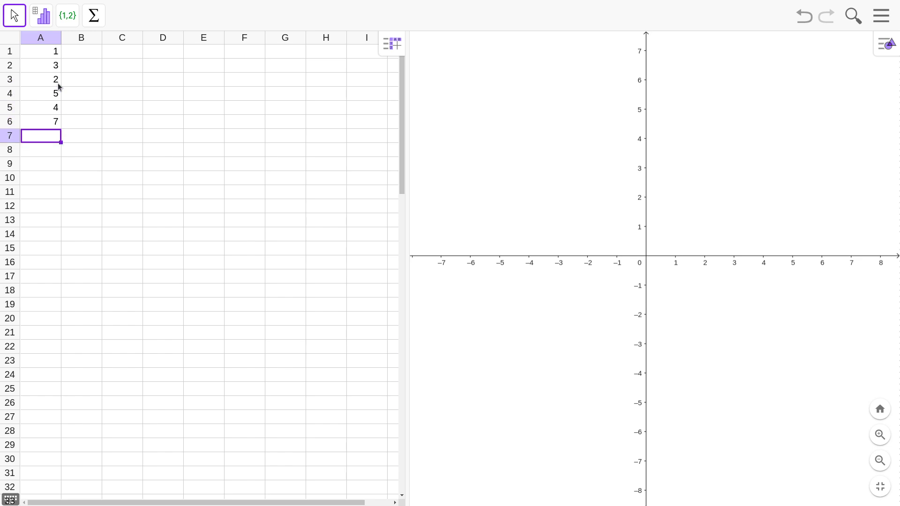
text(6)
key(Return)
text(3)
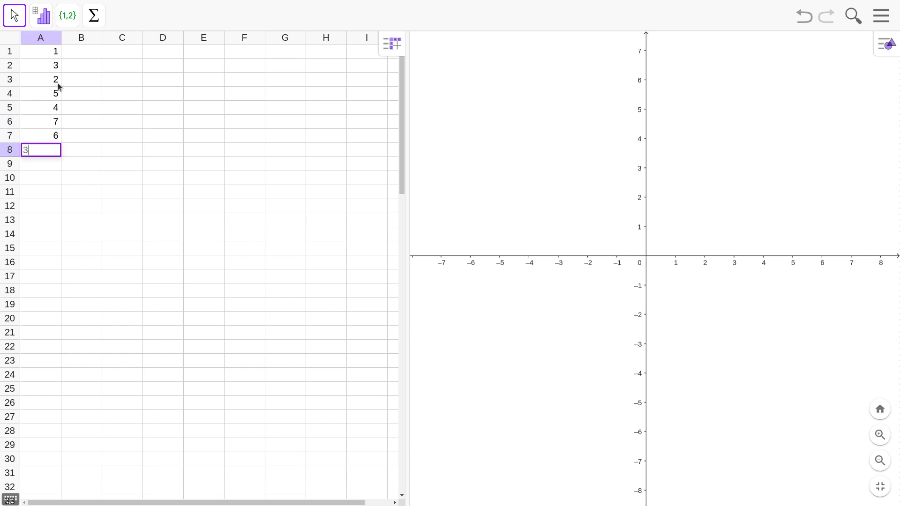
key(Return)
text(4)
key(Return)
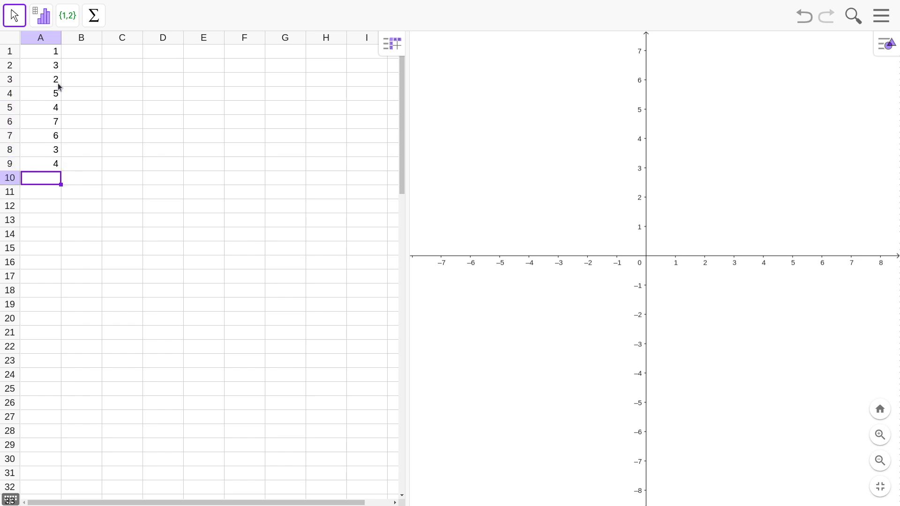
text(6)
key(Tab)
Enter the values 4, 3, 6 and 7 down column B in cells B1 to B4.
key(Up)
key(Up)
key(Up)
key(Up)
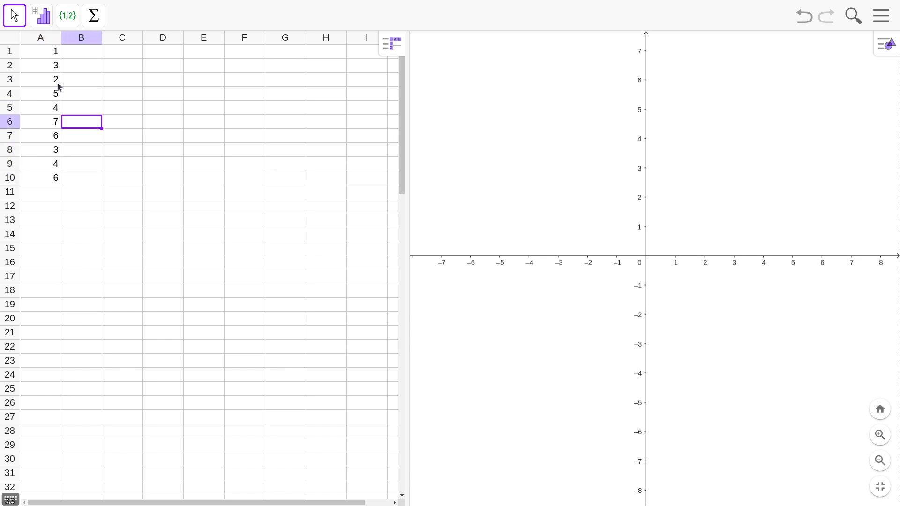
key(Up)
key(Up)
key(Up)
key(Up)
key(Up)
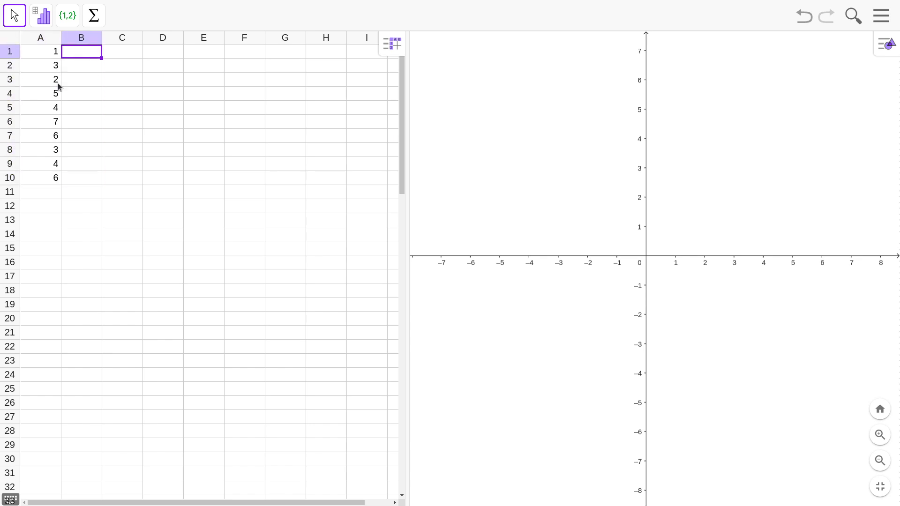
text(4)
key(Return)
text(3)
key(Return)
text(6)
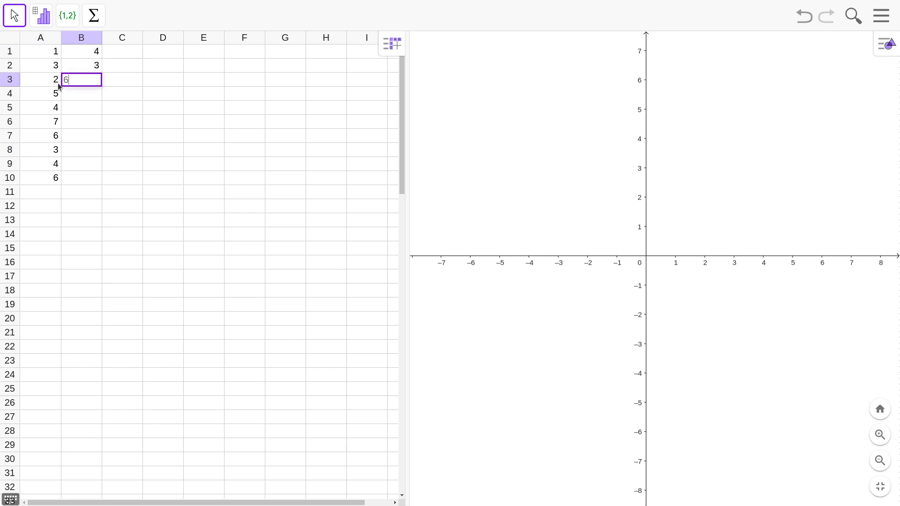
key(Return)
text(7)
key(Return)
Continue column B with the values 9, 5, 3, 4, 6 and 4 in cells B5 to B10.
text(9)
key(Return)
text(5)
key(Return)
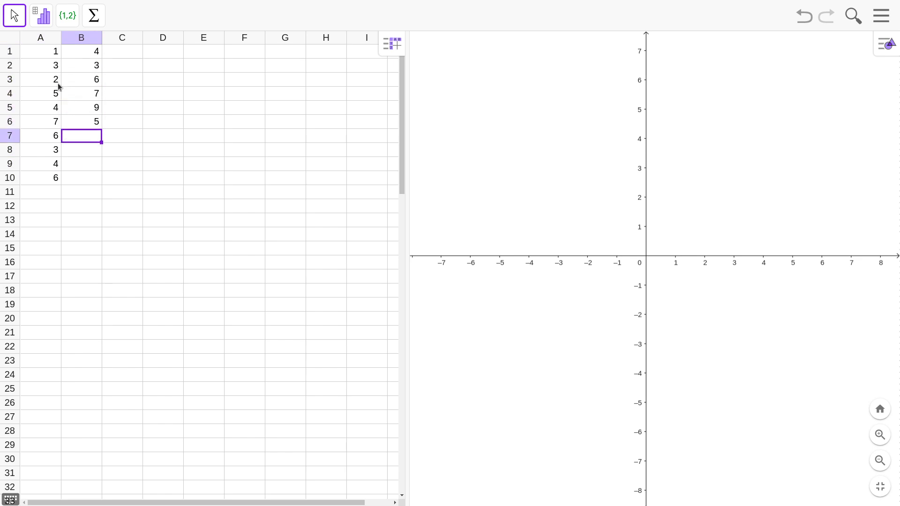
text(3)
key(Return)
text(4)
key(Return)
text(6)
key(Return)
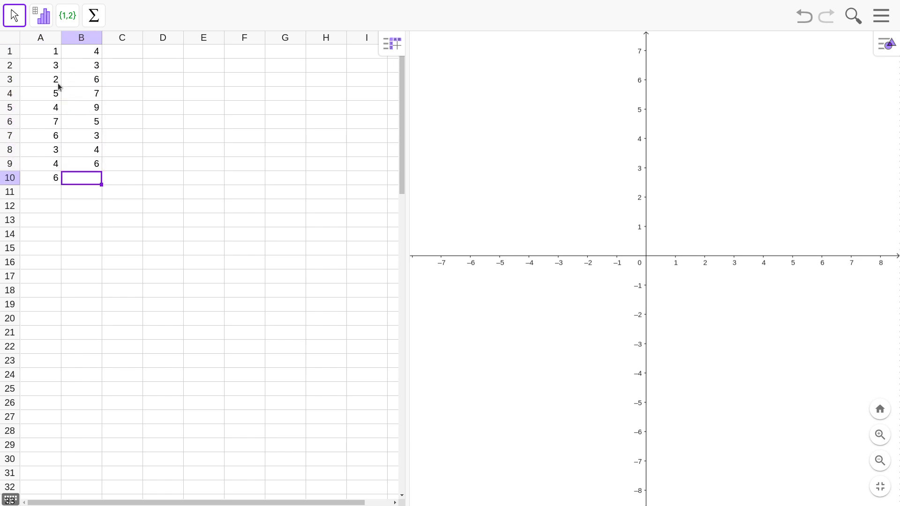
text(4)
key(Return)
key(Up)
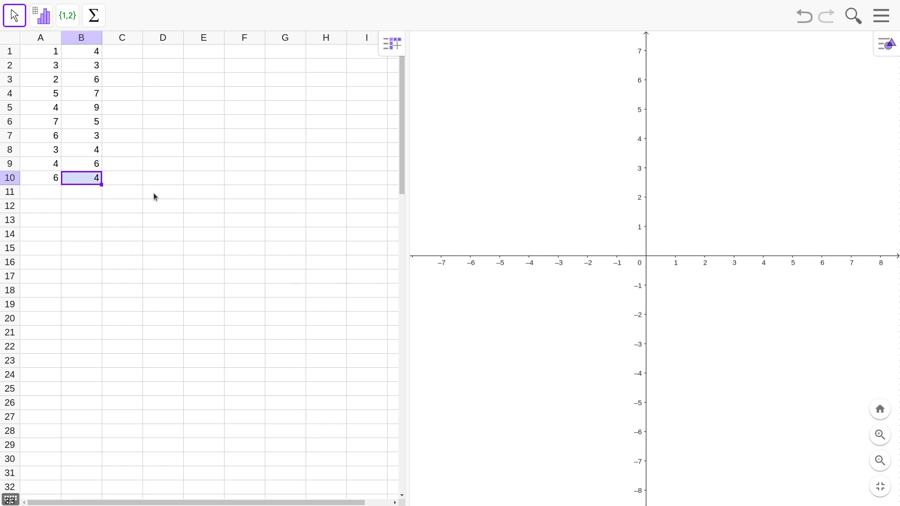
Create a Lista de Pontos from cells A1:B10 as dependent objects, using the X → Y coordinate order.
click(51, 56)
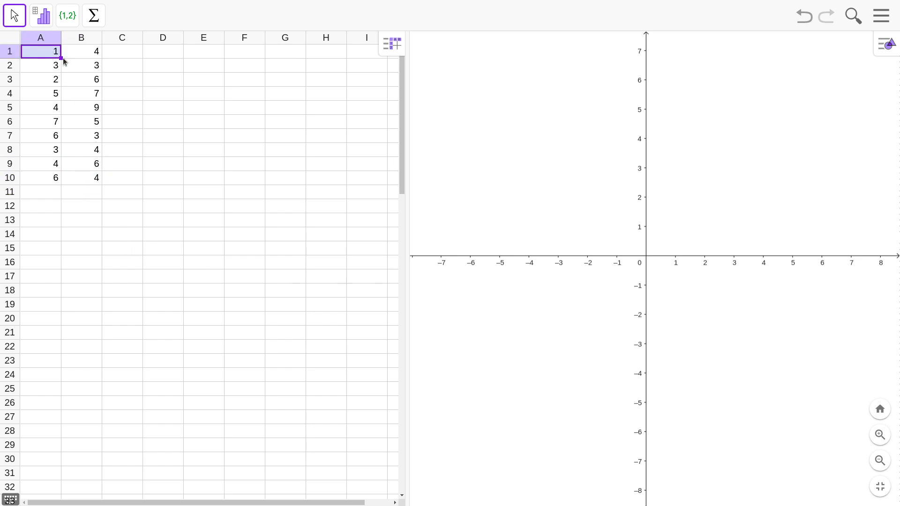
key(shift+Down)
key(shift+Down)
key(shift+Down)
key(shift+Down)
key(shift+Down)
key(shift+Down)
key(shift+Down)
key(shift+Down)
key(shift+Down)
key(shift+Right)
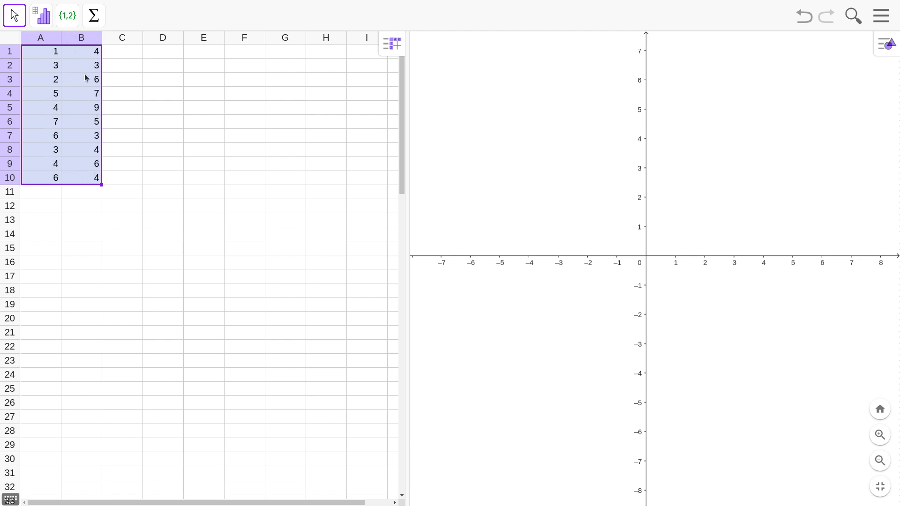
click(68, 22)
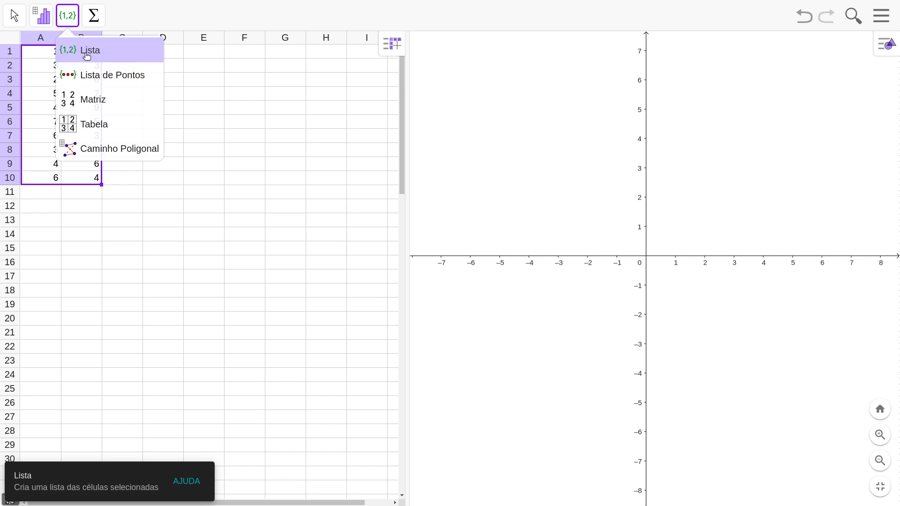
click(97, 77)
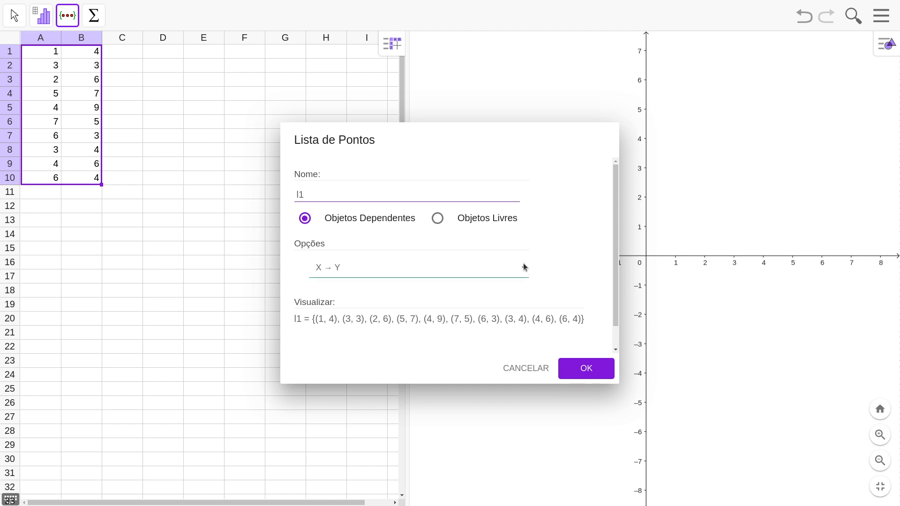
click(340, 291)
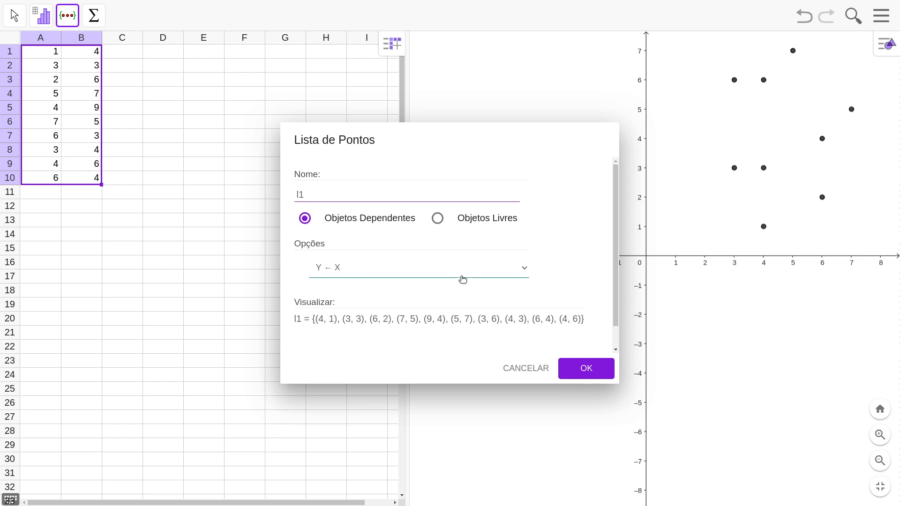
click(408, 285)
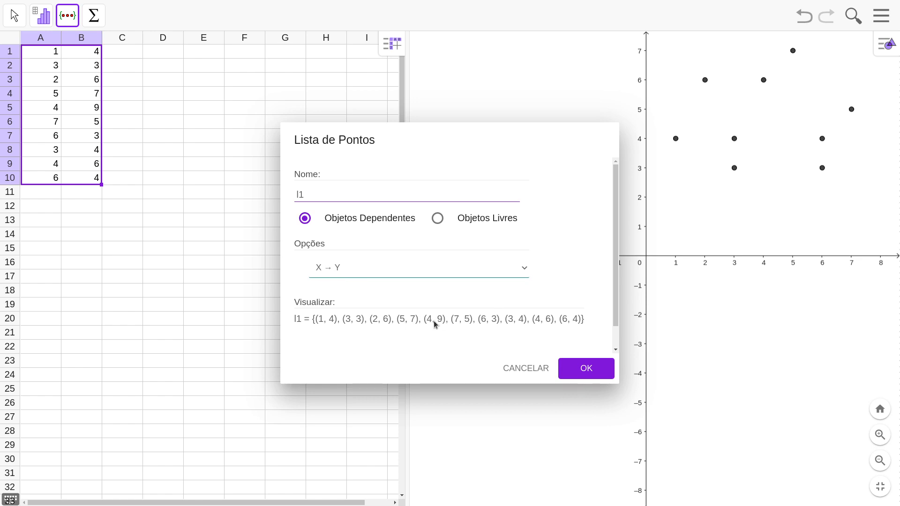
click(584, 370)
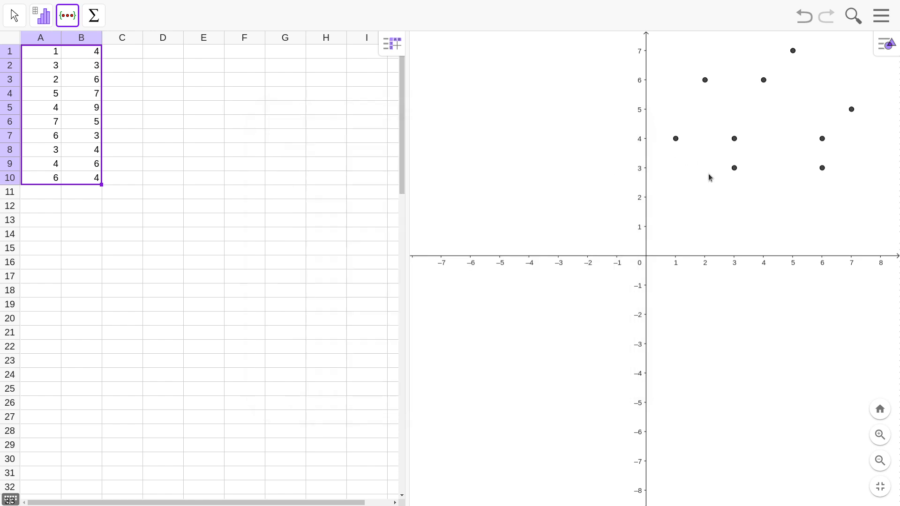
Shift the plotted point of row 1 slightly in the graph to about (0.99, 4.04).
drag(696, 201, 611, 312)
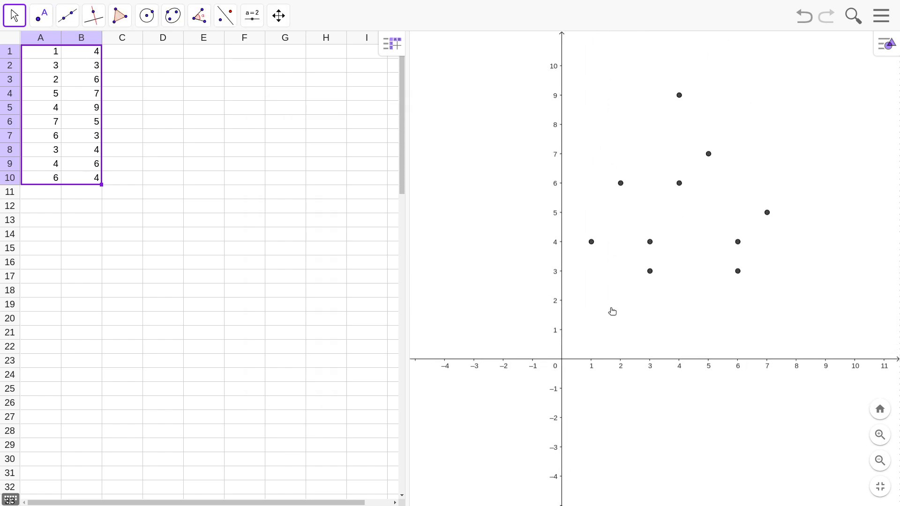
click(877, 463)
click(875, 464)
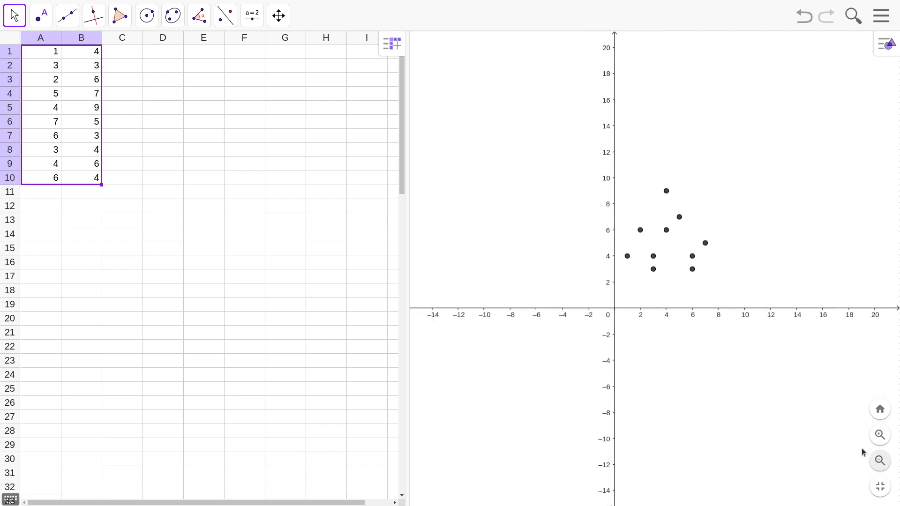
drag(679, 302, 673, 306)
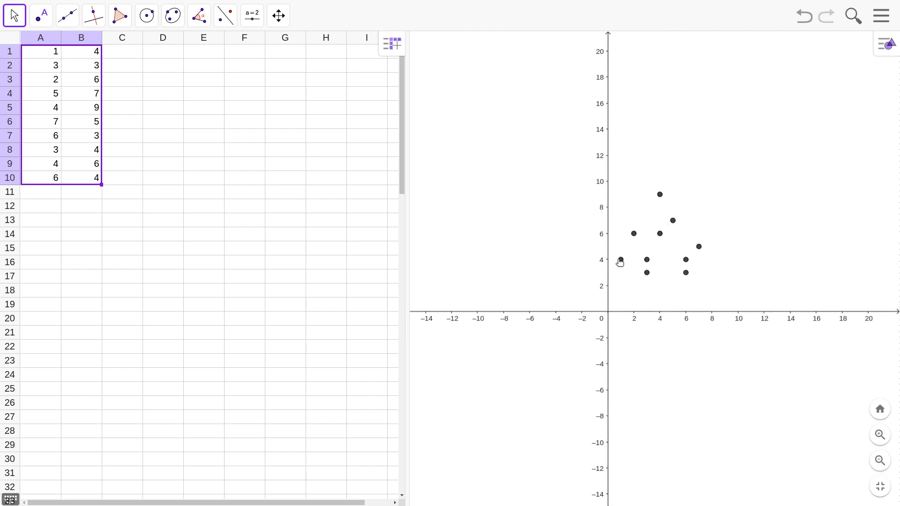
drag(624, 263, 622, 262)
drag(621, 262, 622, 262)
Enter the values 4, 3, 5 and 3 down column C in cells C1 to C4.
click(133, 78)
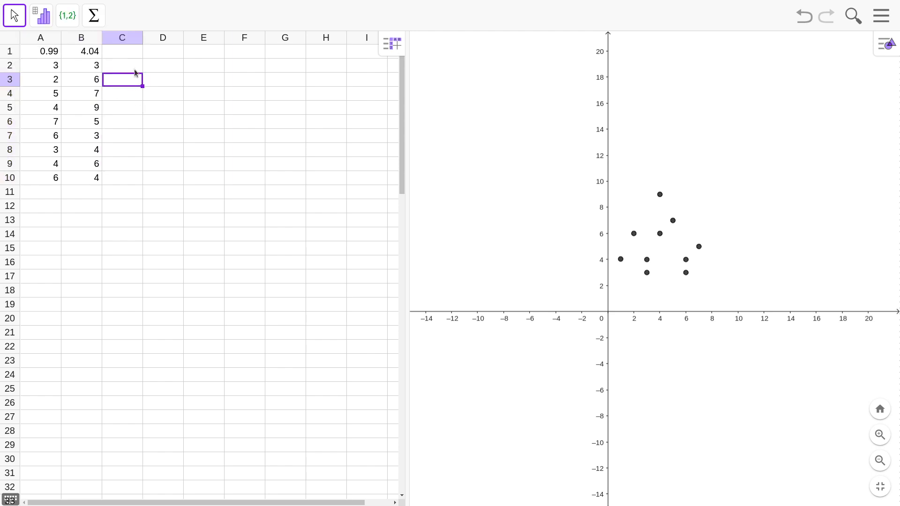
click(132, 55)
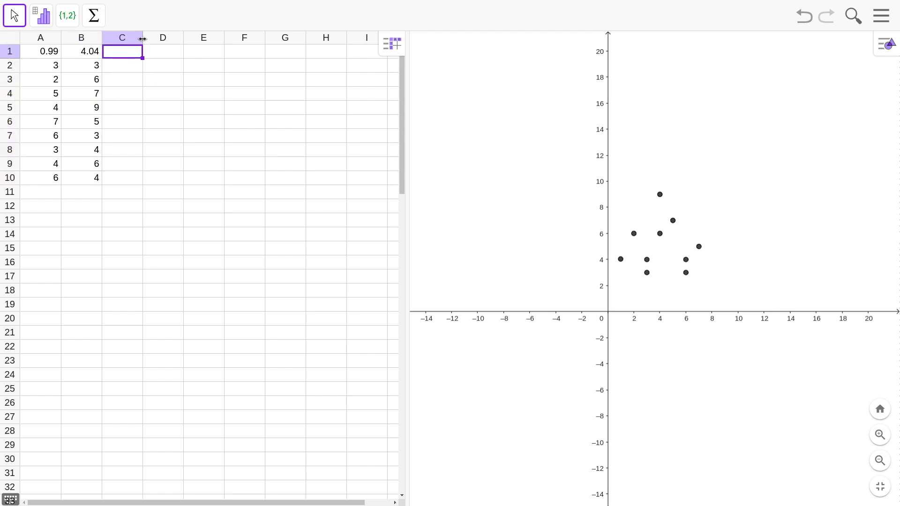
text(4)
key(Return)
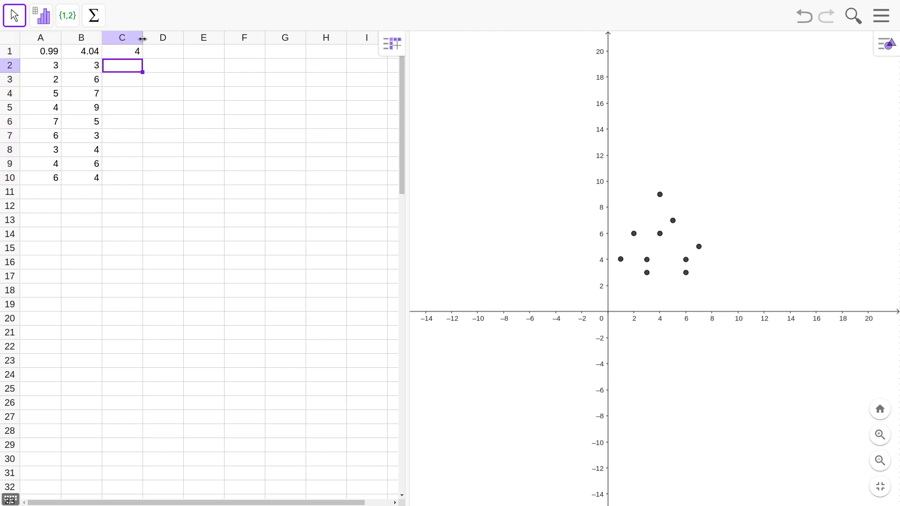
text(3)
key(Return)
text(5)
key(Return)
text(3)
key(Return)
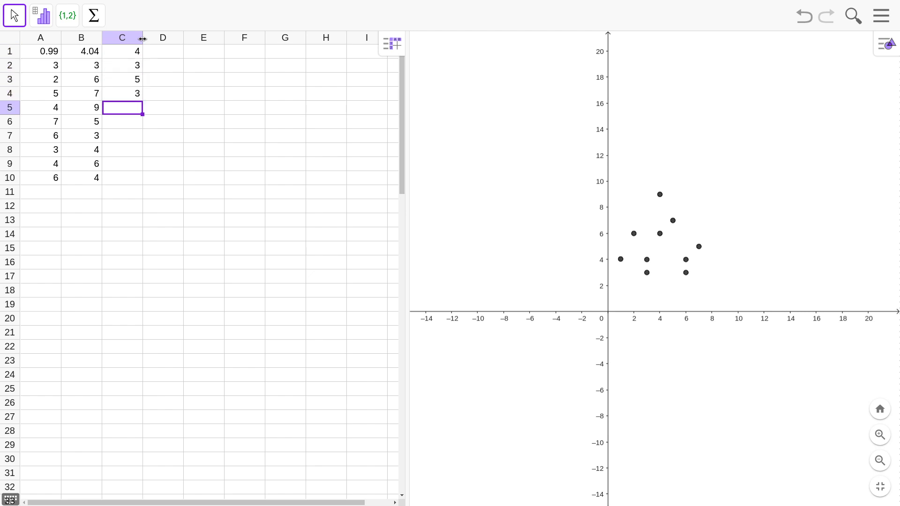
Continue column C with the values 4, 3, 4, 5, 6 and 5 in cells C5 to C10.
text(4)
key(Return)
text(3)
key(Return)
text(4)
key(Return)
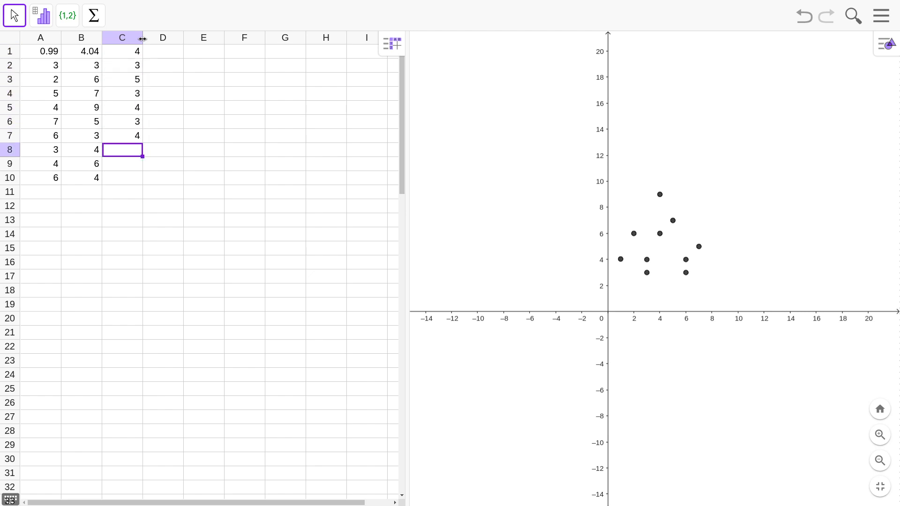
text(5)
key(Return)
text(6)
key(Return)
text(5)
key(Return)
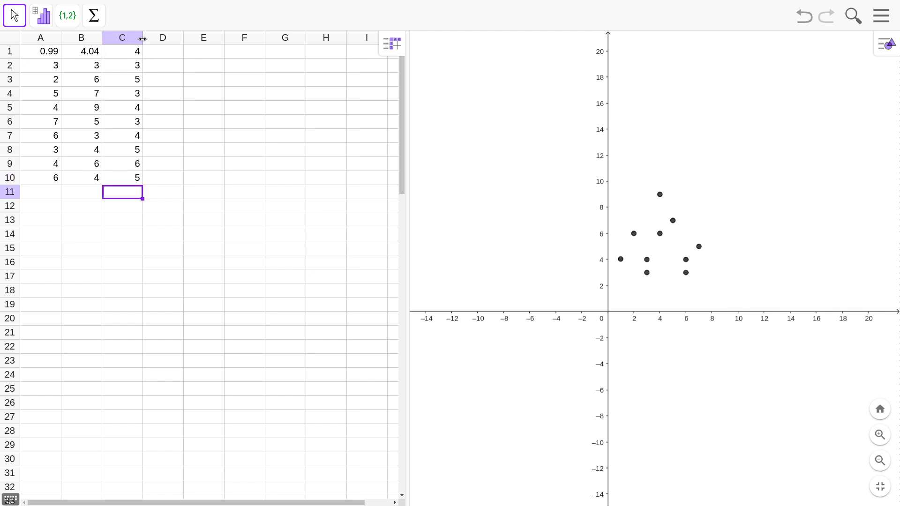
Create a Lista de Pontos from cells A1:C10 as dependent objects, using the X → Y coordinate order.
key(Up)
key(Up)
key(Up)
key(Up)
key(Up)
key(Up)
key(Up)
key(Up)
key(Up)
key(Up)
key(Left)
key(Left)
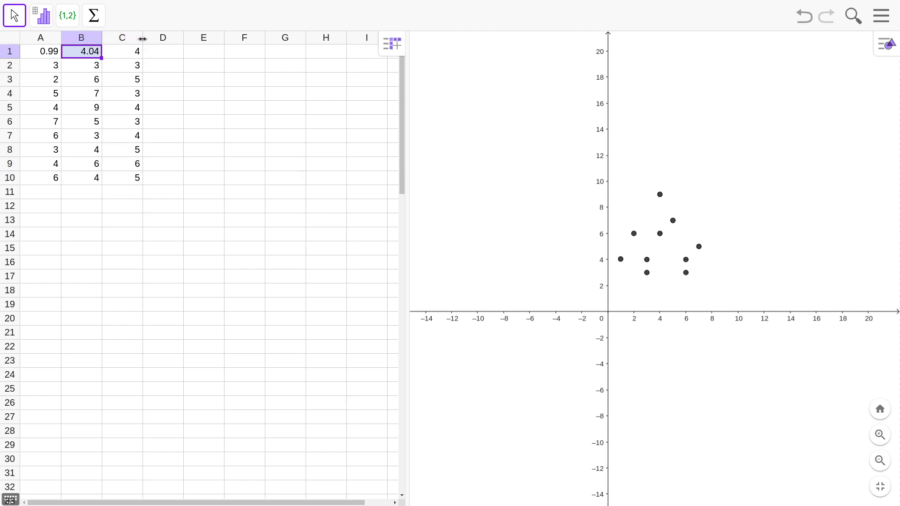
key(shift+Down)
key(shift+Down)
key(shift+Down)
key(shift+Down)
key(shift+Down)
key(shift+Down)
key(shift+Down)
key(shift+Down)
key(shift+Down)
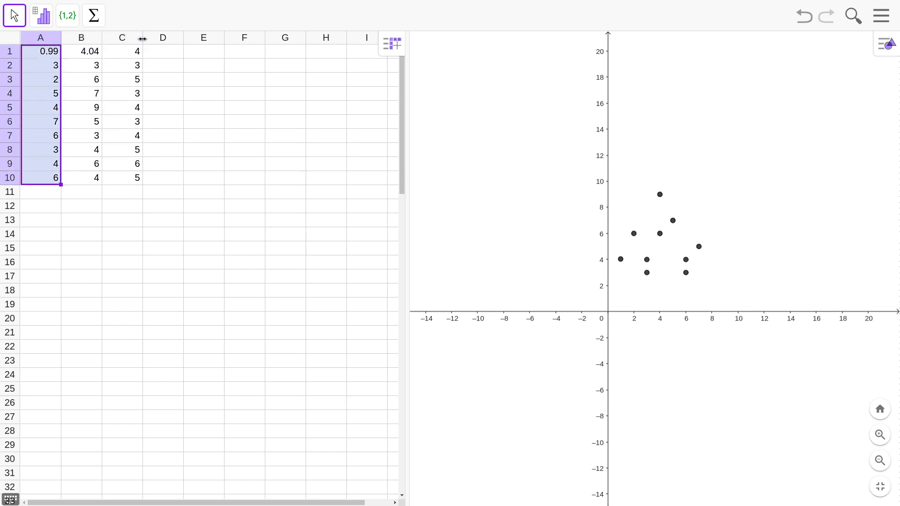
key(shift+Right)
key(shift+Right)
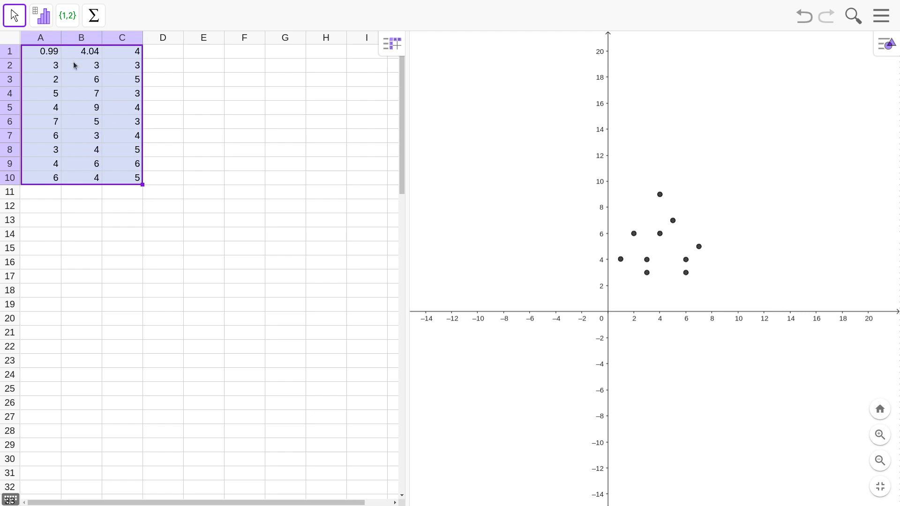
click(67, 15)
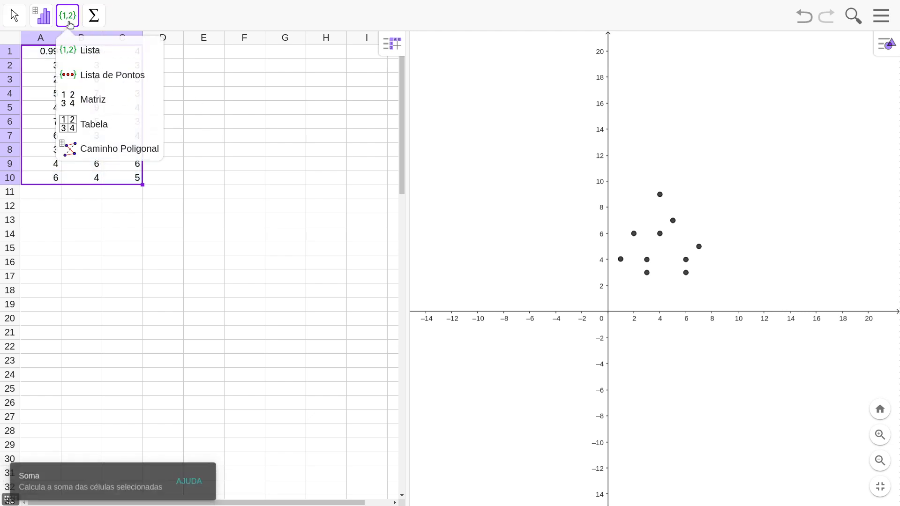
click(87, 75)
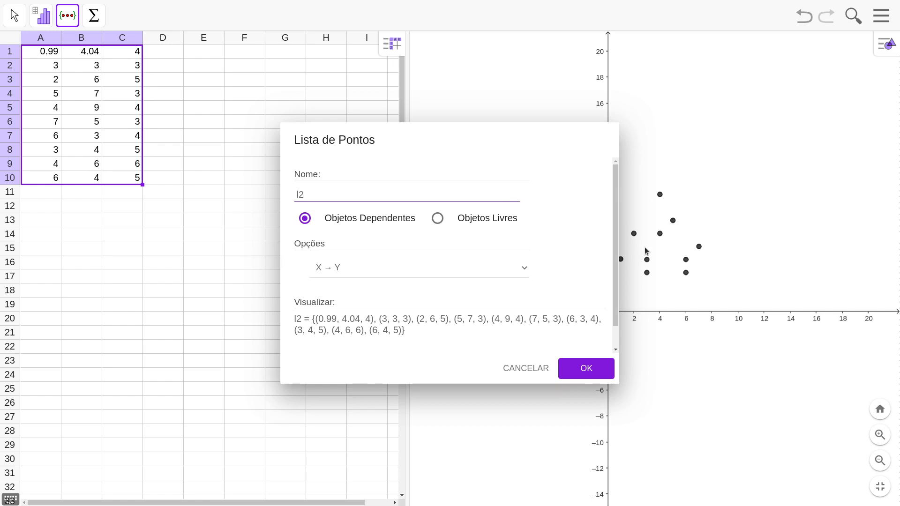
click(586, 369)
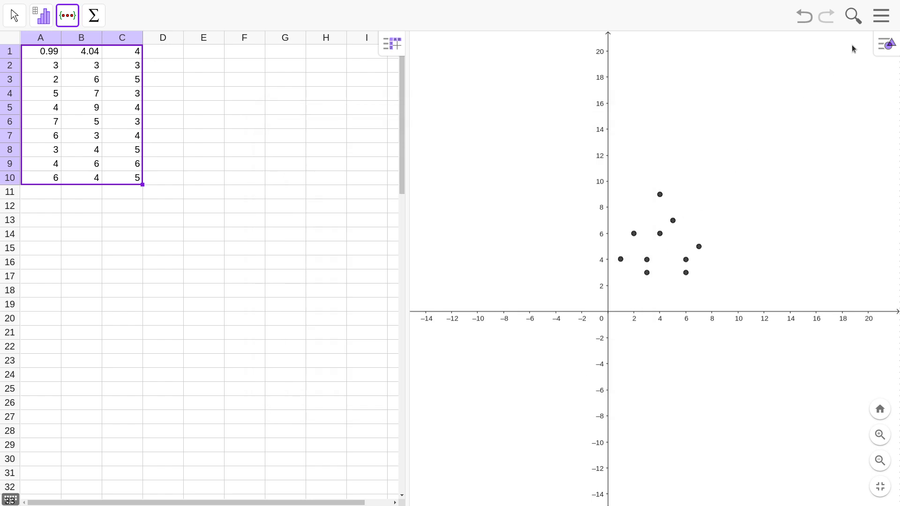
Display the Janela de Visualização 3D and widen it at the expense of the 2D graphics view.
click(881, 15)
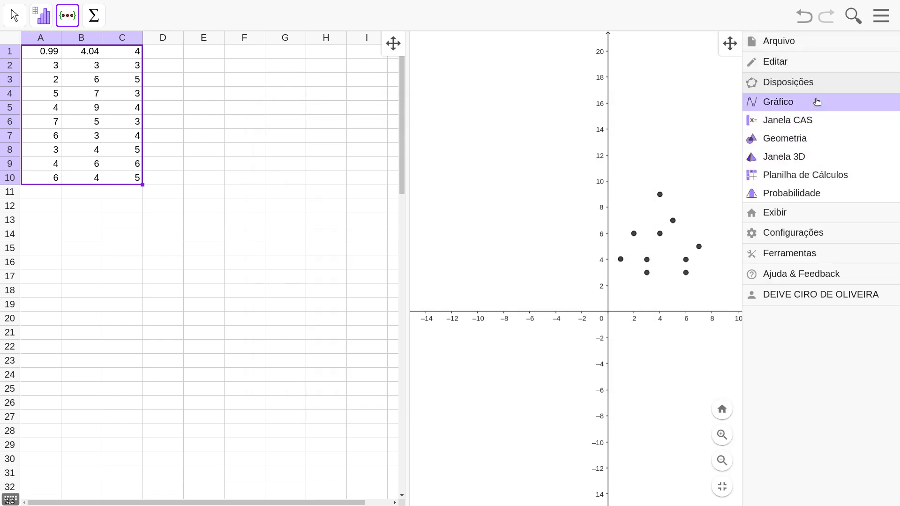
click(776, 214)
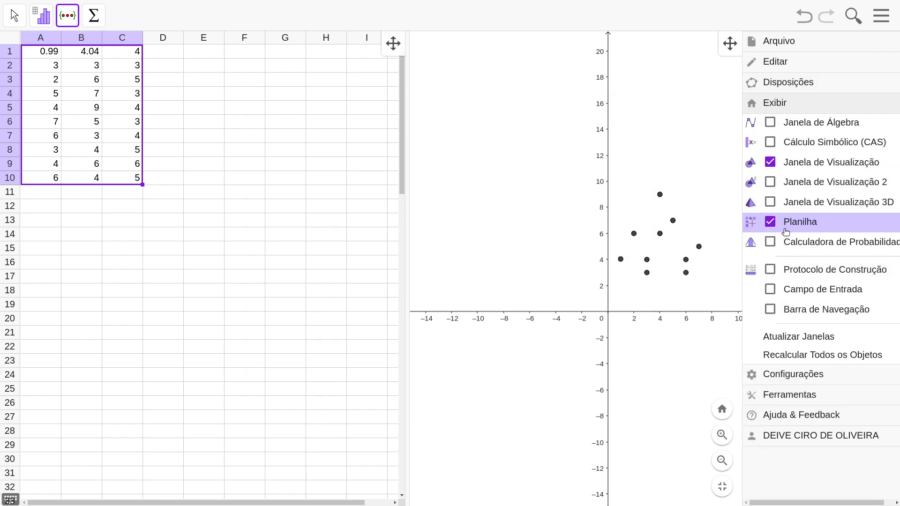
click(770, 204)
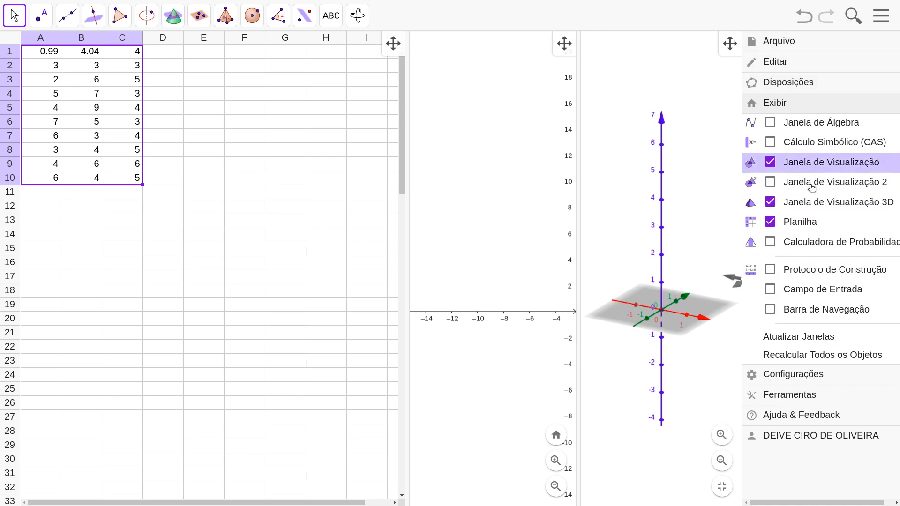
click(881, 15)
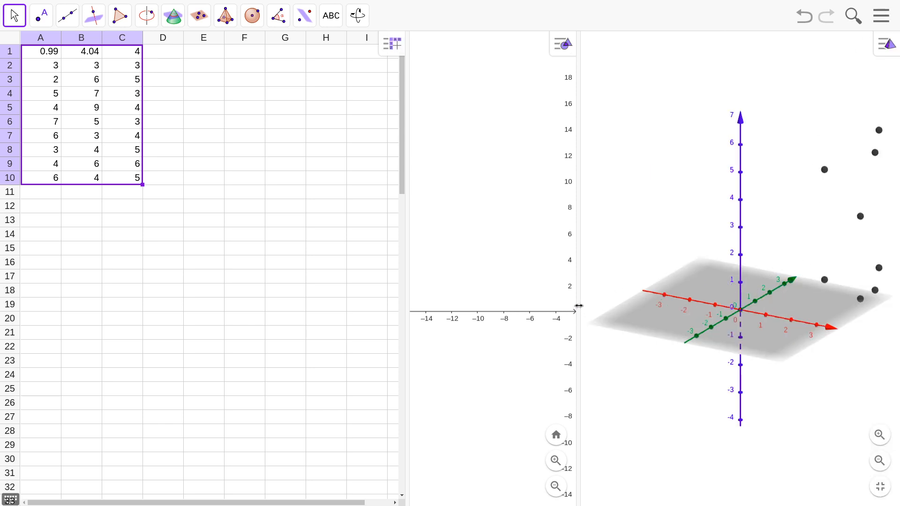
drag(579, 306, 462, 323)
Examine the plotted points in the 3D view from several angles at a smaller zoom.
mouse_move(763, 280)
mouse_down()
mouse_move(769, 284)
mouse_move(748, 225)
mouse_up()
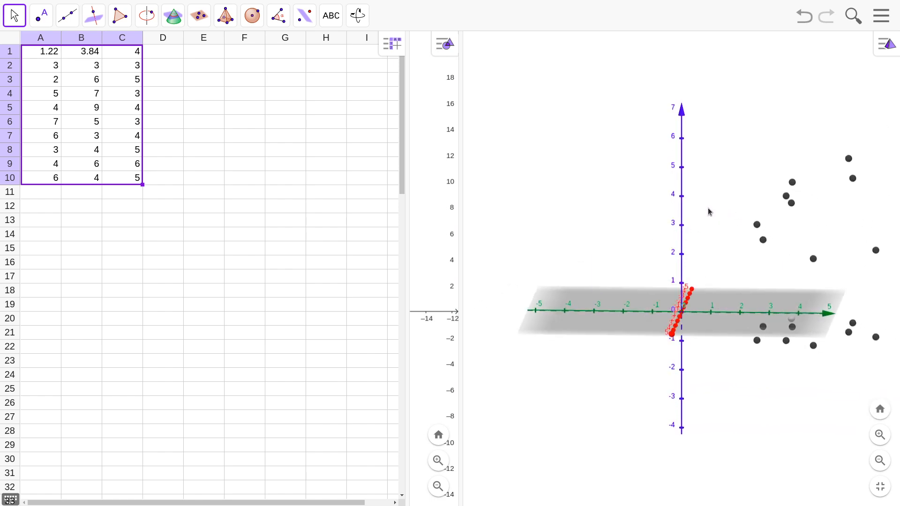
mouse_move(678, 207)
mouse_down()
mouse_move(667, 214)
mouse_move(676, 219)
mouse_move(672, 195)
mouse_move(673, 210)
mouse_move(703, 212)
mouse_move(703, 205)
mouse_move(666, 216)
mouse_up()
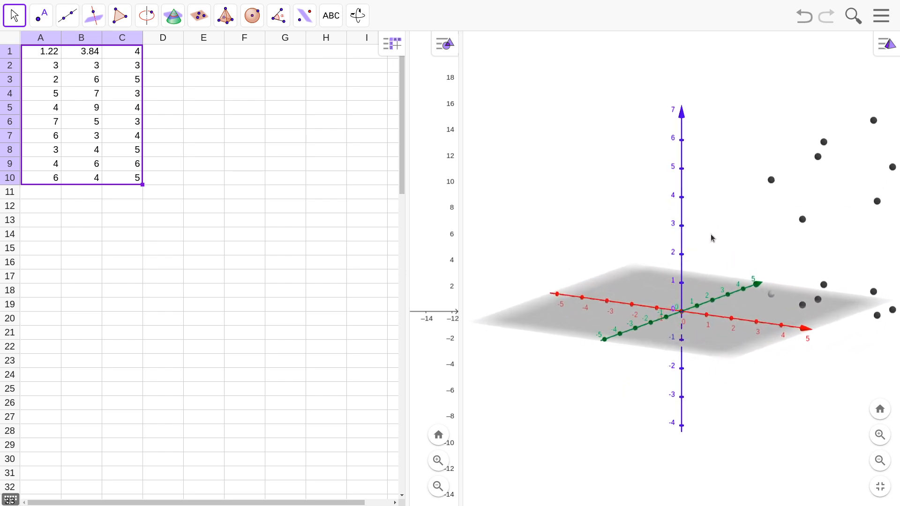
click(880, 461)
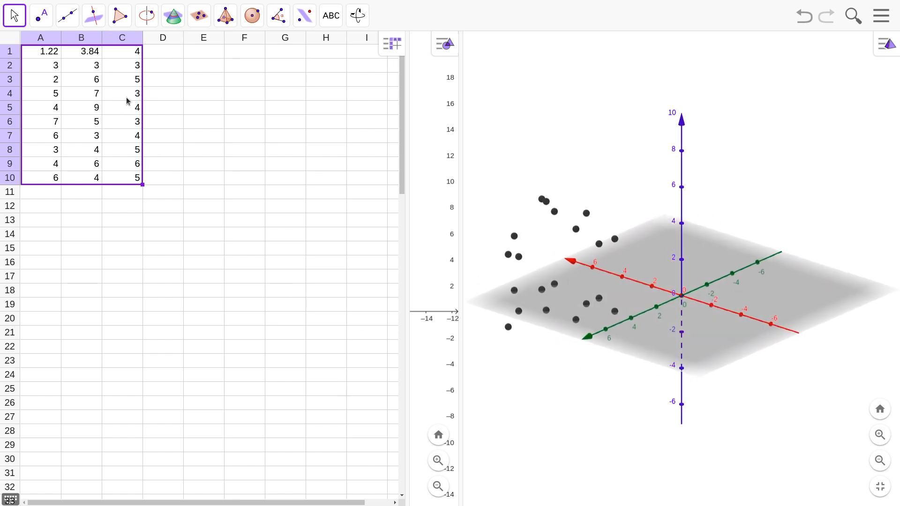
mouse_move(572, 381)
mouse_down()
mouse_move(573, 355)
mouse_move(571, 383)
mouse_up()
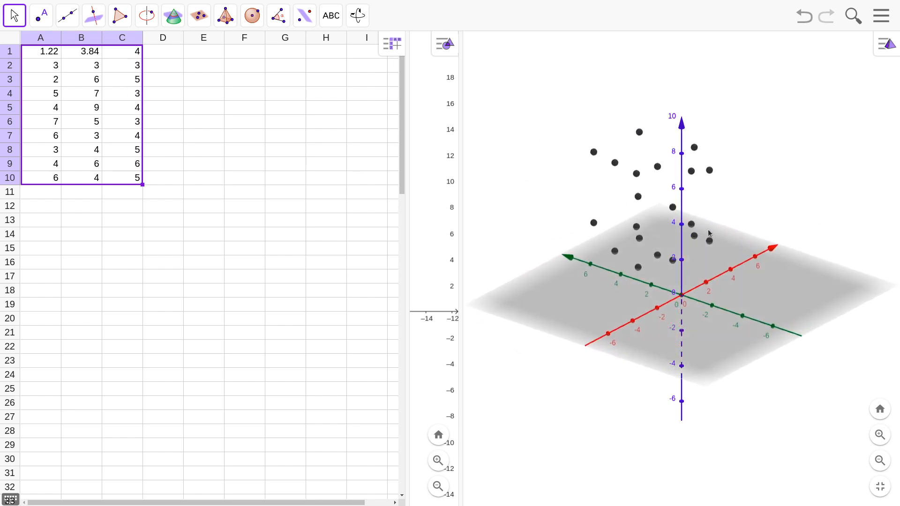
Hide the Janela de Visualização and the Janela de Visualização 3D, keeping only the Planilha displayed.
click(881, 17)
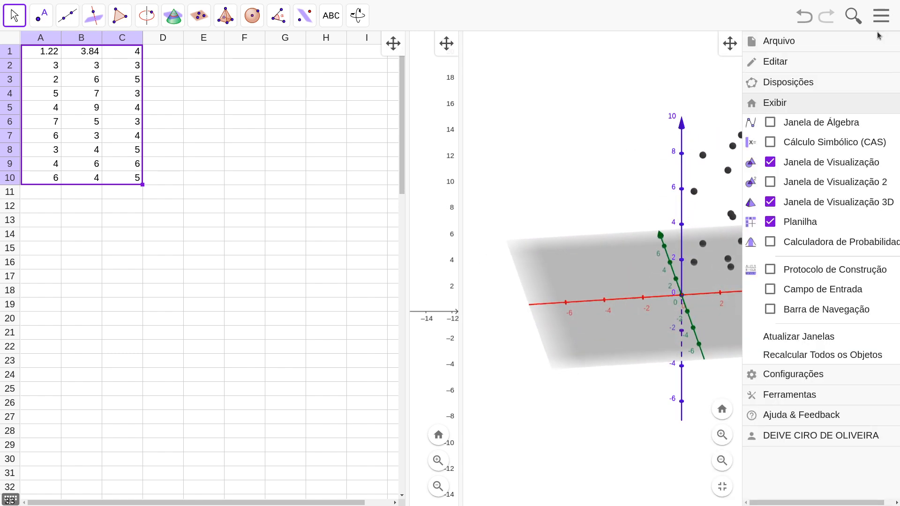
click(784, 162)
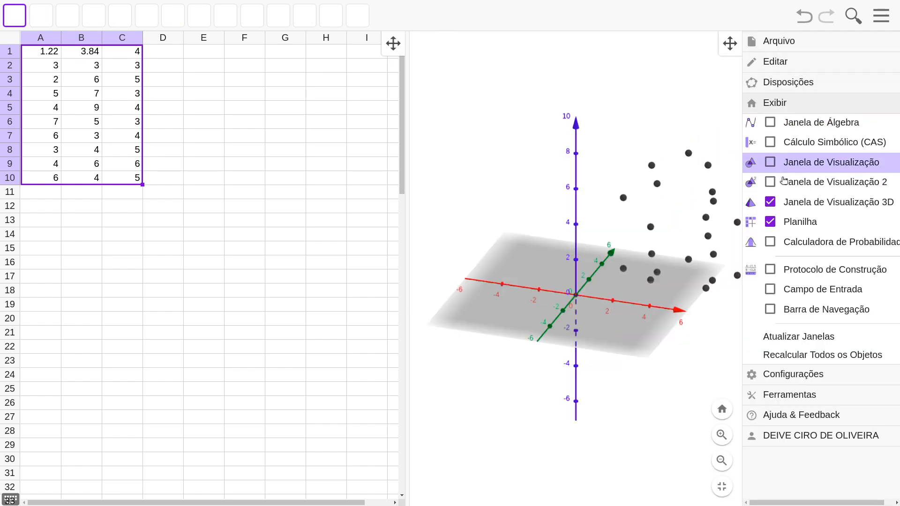
click(775, 202)
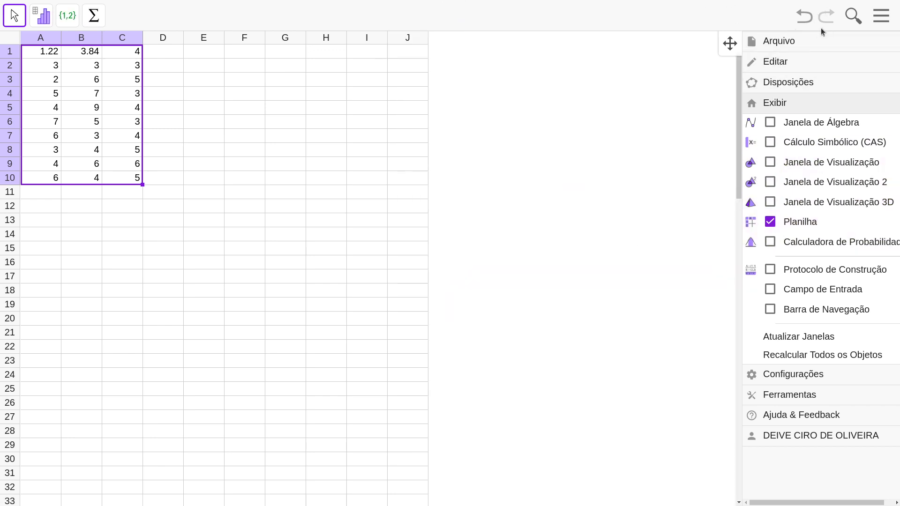
click(879, 18)
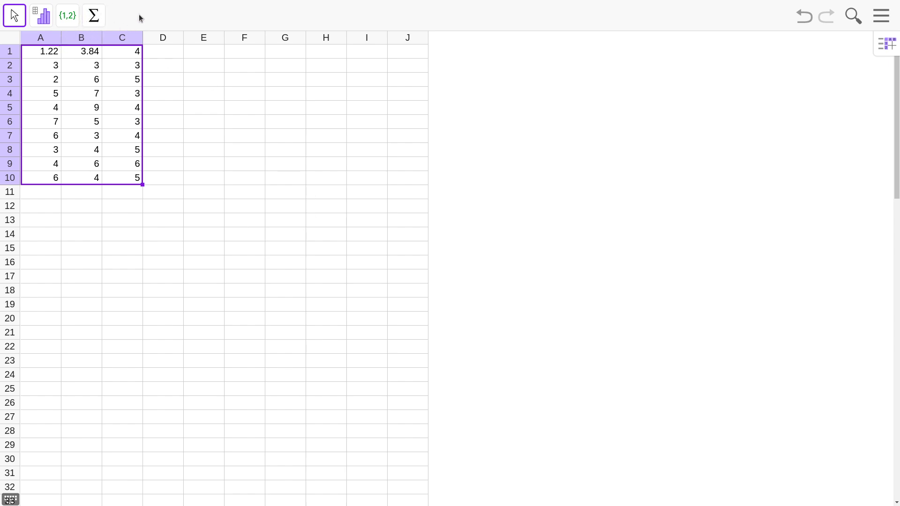
click(95, 81)
click(96, 27)
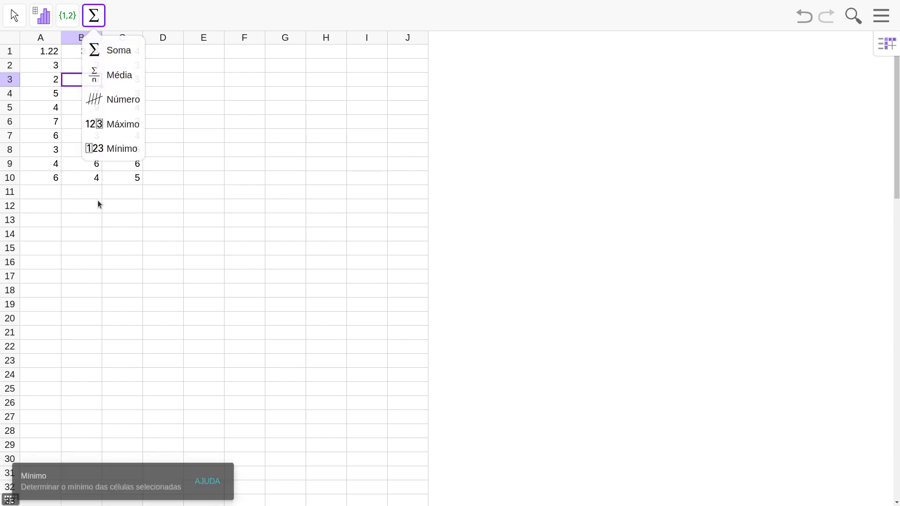
click(104, 15)
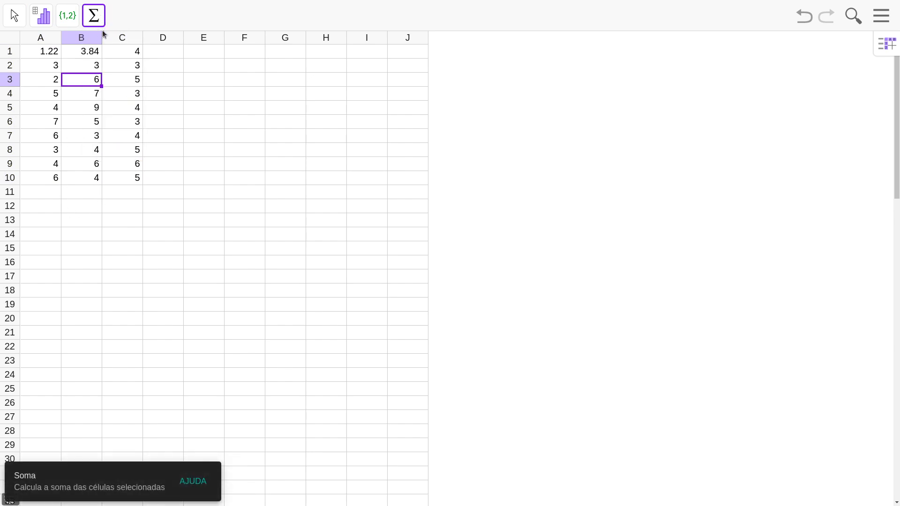
Set the value of cell A1 to 1.
click(52, 54)
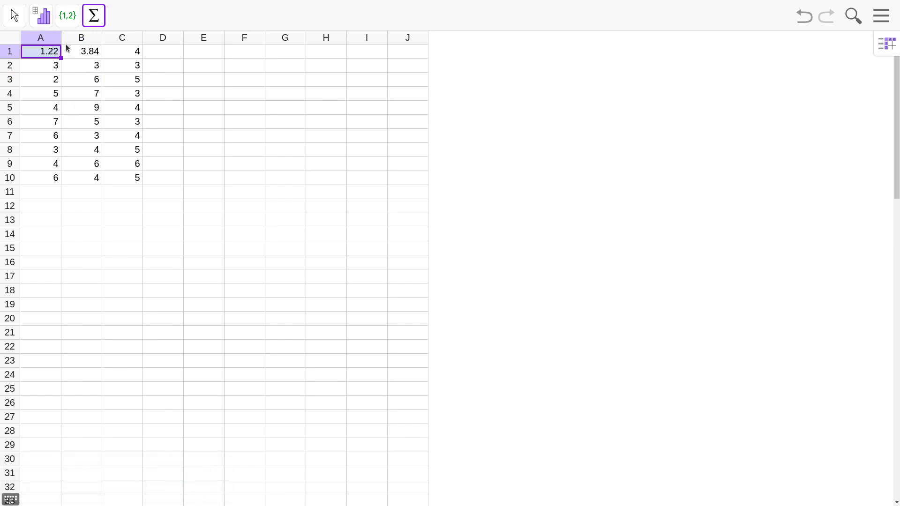
text(1)
double_click(32, 61)
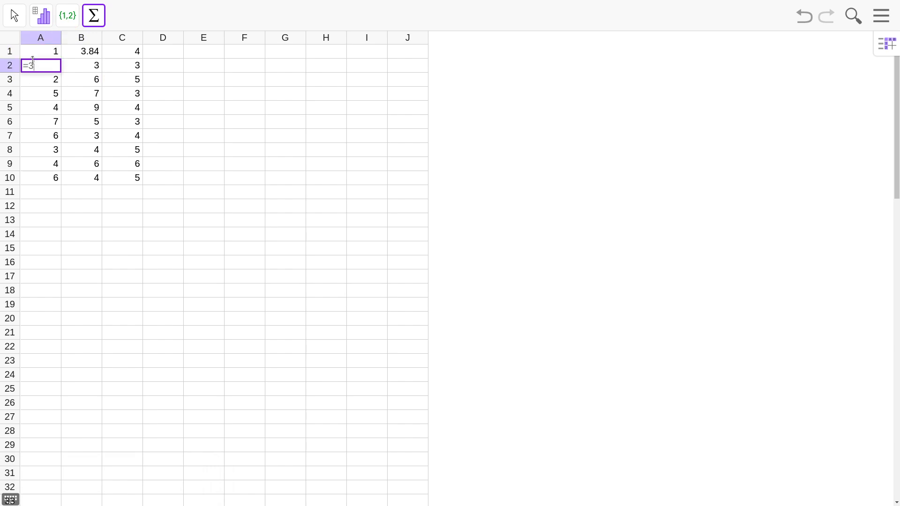
click(89, 52)
key(Return)
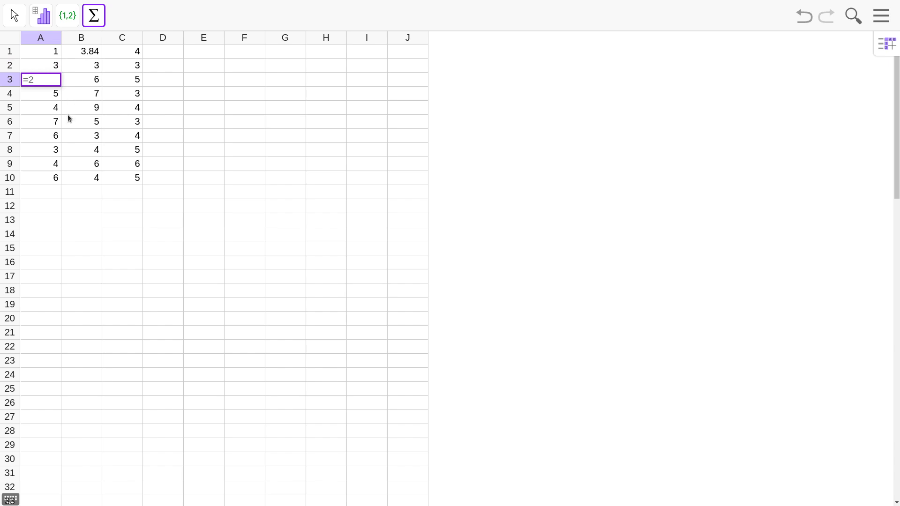
click(44, 110)
key(Return)
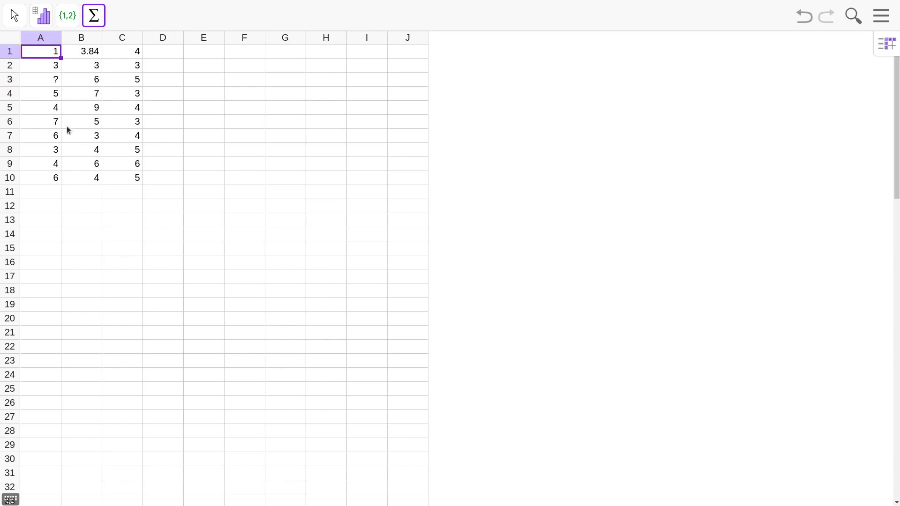
Replace the invalid formula in cell A3 with the value 2.
drag(57, 70, 56, 79)
click(56, 79)
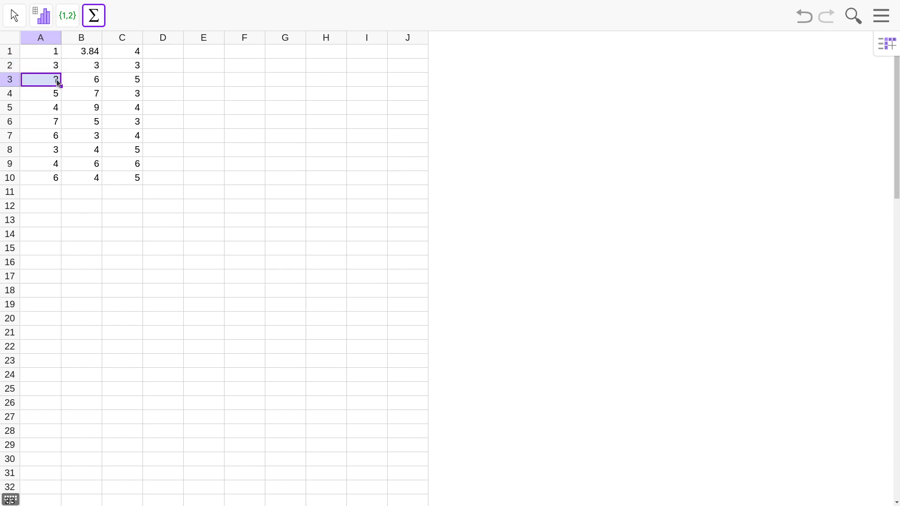
click(96, 21)
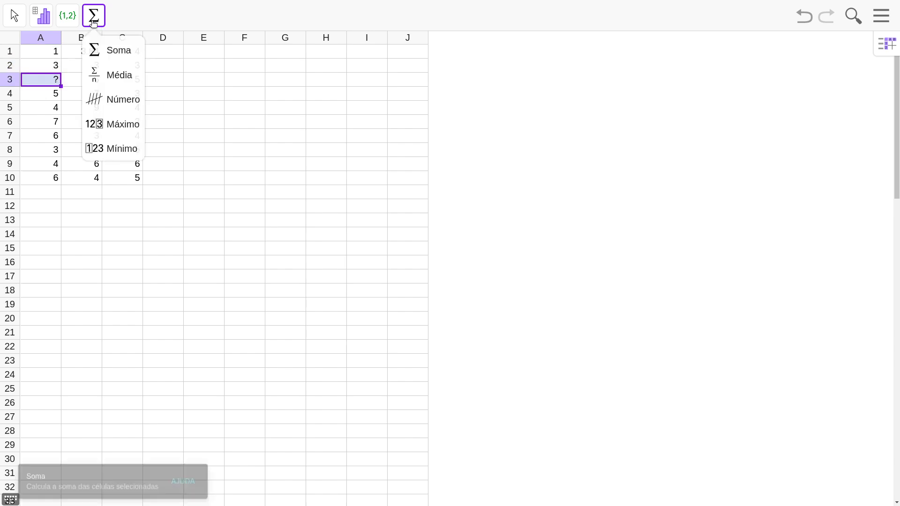
click(13, 16)
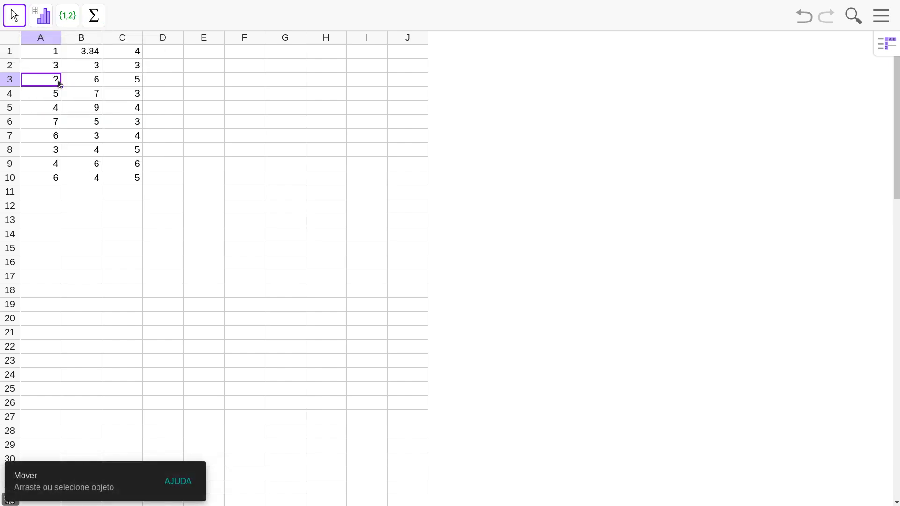
click(101, 17)
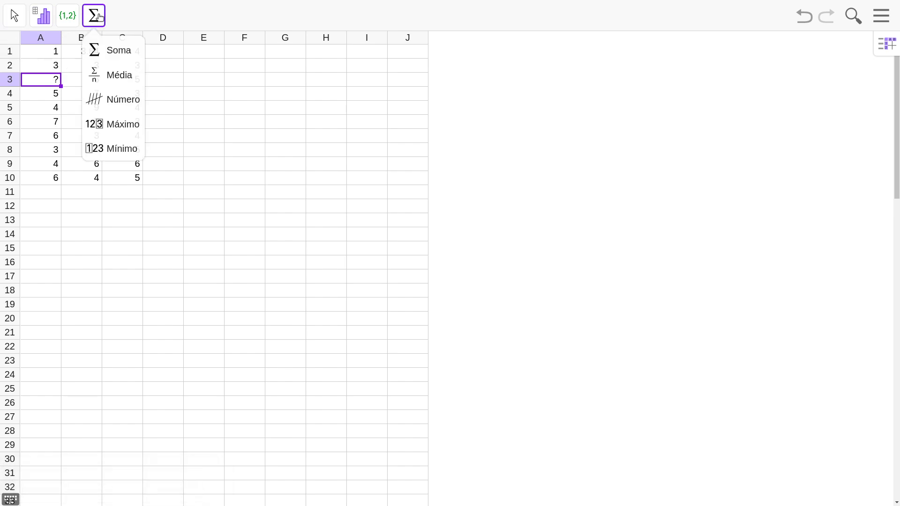
double_click(56, 79)
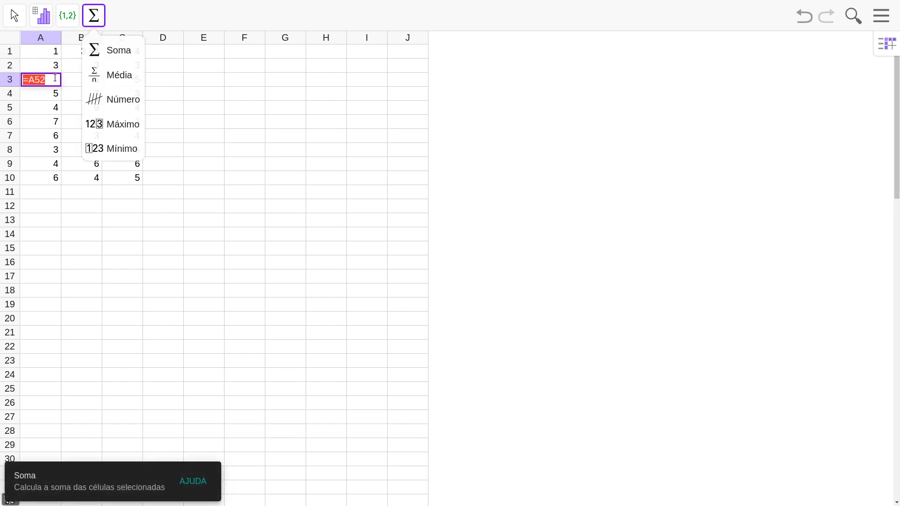
click(58, 77)
key(BackSpace)
key(BackSpace)
key(BackSpace)
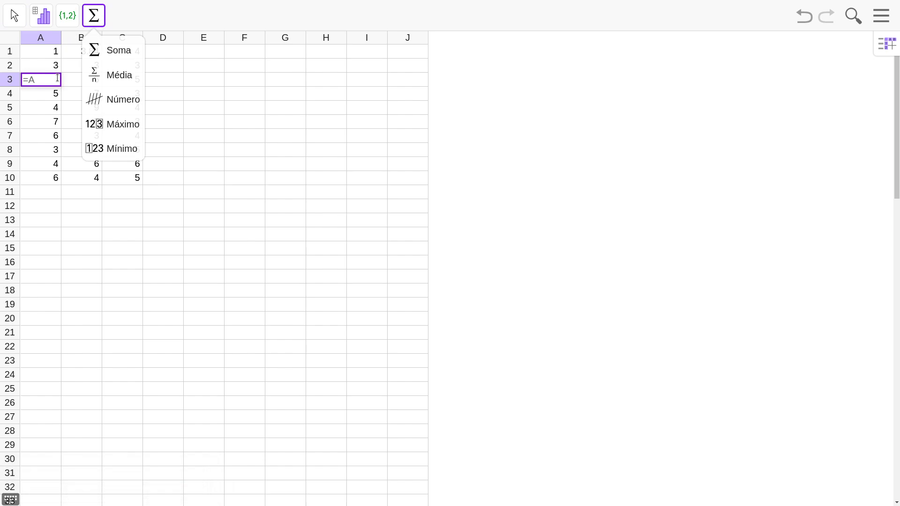
text(2)
key(Return)
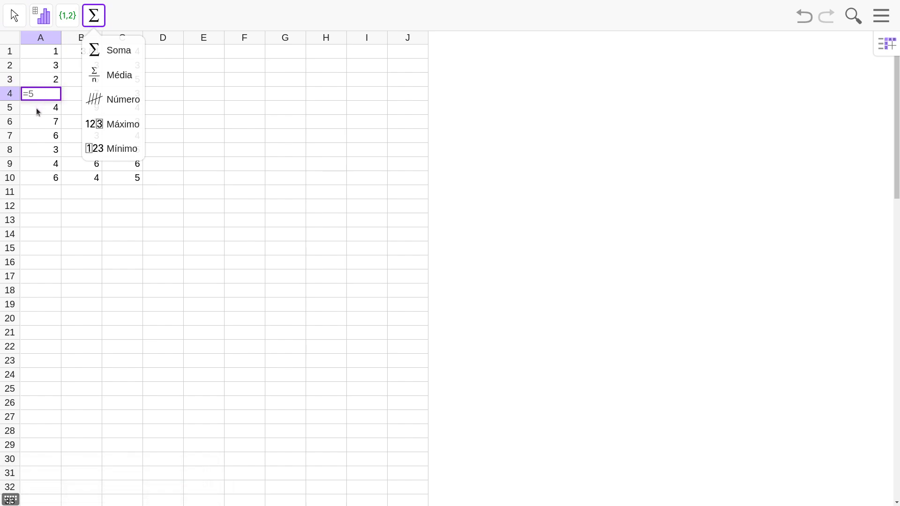
Try to calculate the mean of cells A1 to A10 with the Média tool.
click(57, 191)
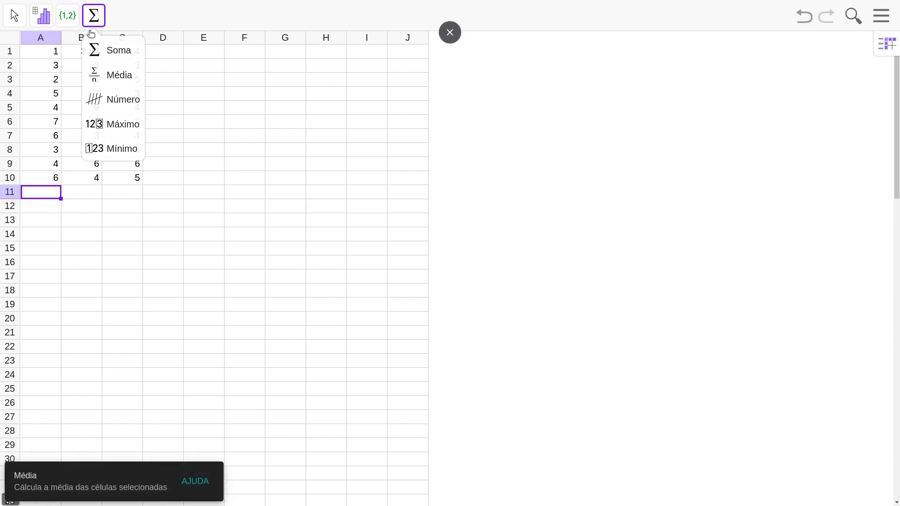
click(49, 56)
key(shift+Down)
key(shift+Down)
key(shift+Down)
key(shift+Down)
key(shift+Down)
key(shift+Down)
key(shift+Down)
key(shift+Down)
key(shift+Down)
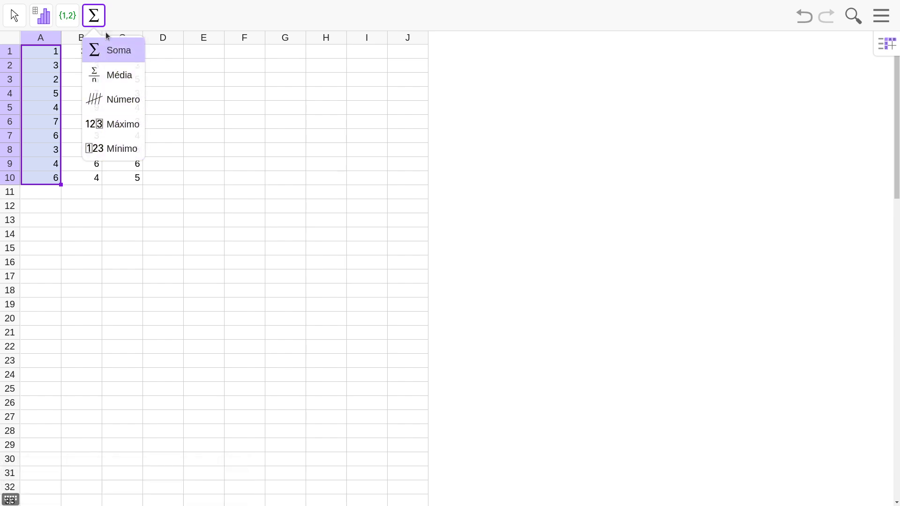
click(101, 78)
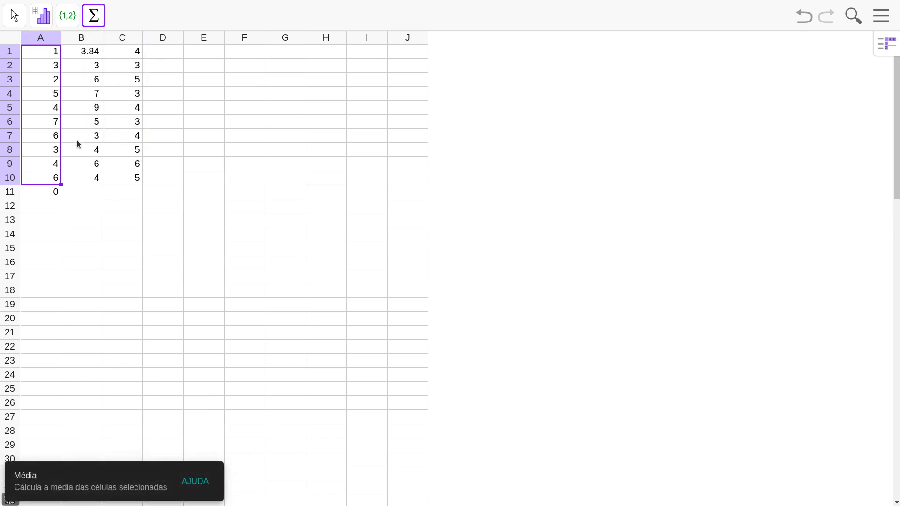
Clear the attempted mean from cell A11.
click(59, 208)
click(57, 190)
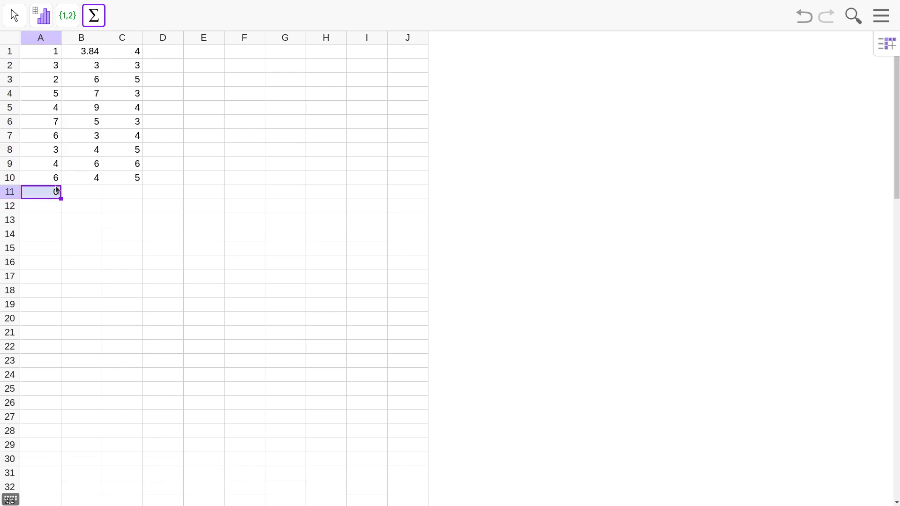
key(Delete)
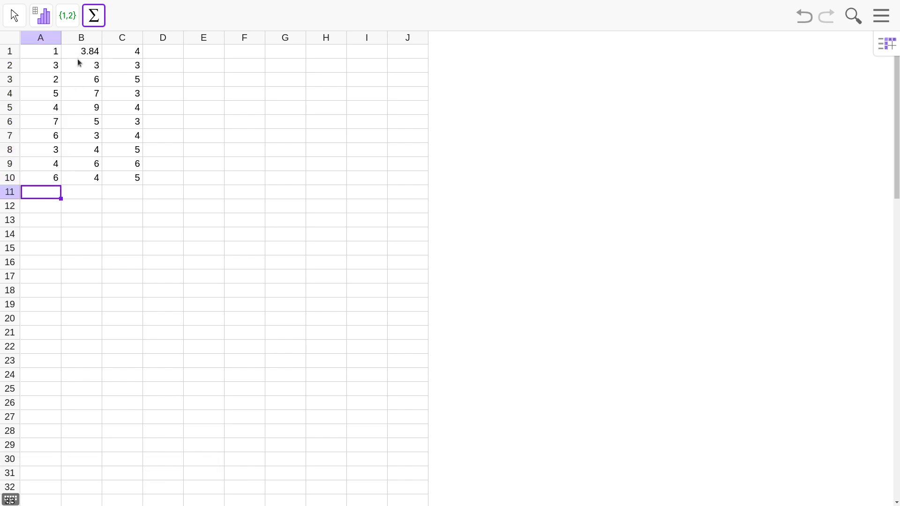
click(48, 53)
key(shift+Down)
key(shift+Down)
key(shift+Down)
key(shift+Down)
key(shift+Down)
key(shift+Down)
key(shift+Down)
key(shift+Down)
key(shift+Down)
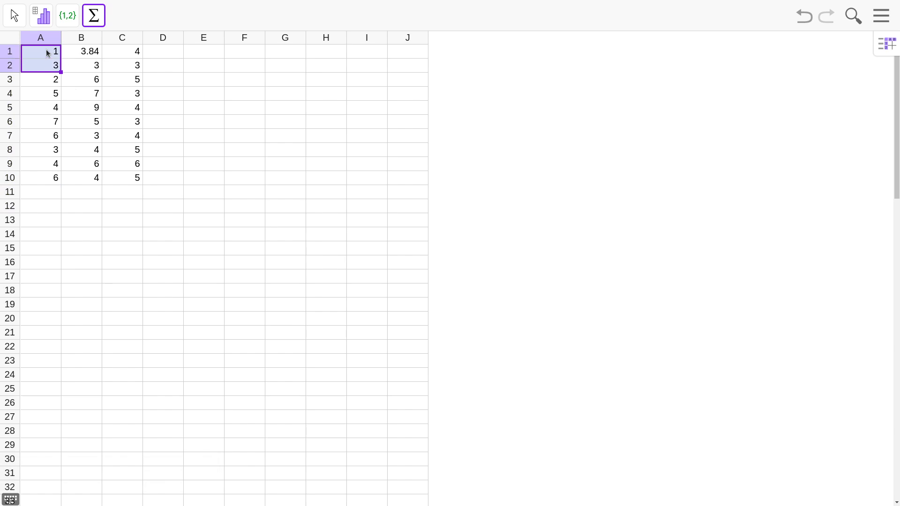
click(94, 16)
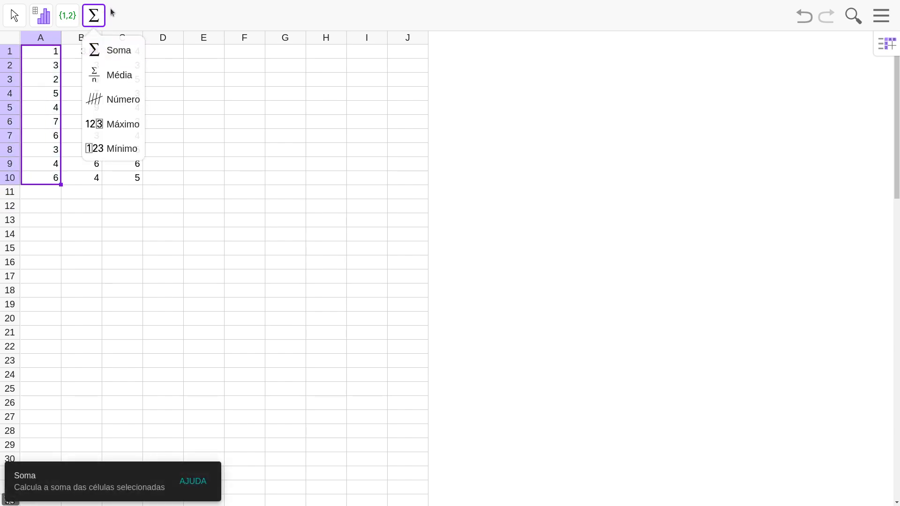
Calculate the sum of cells A1 to A10 into cell A11 with the Soma tool.
click(50, 57)
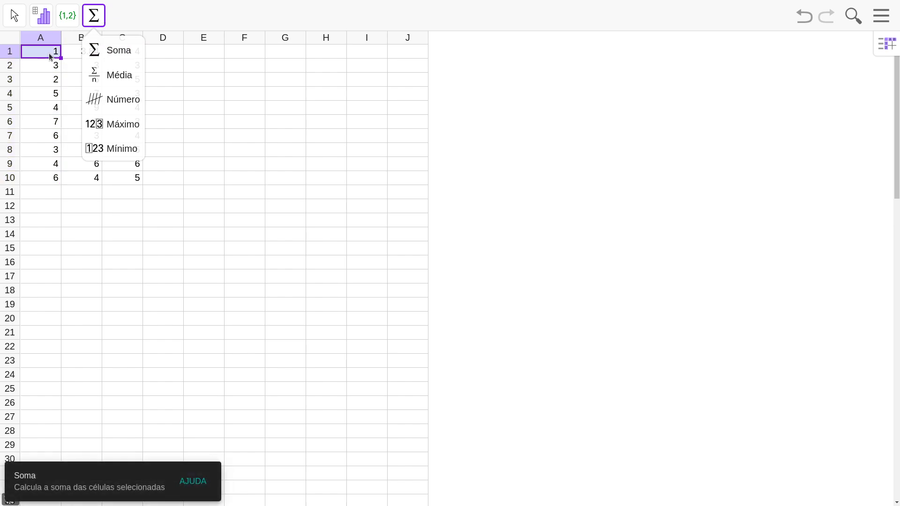
key(shift+Down)
key(shift+Down)
key(shift+Down)
key(shift+Down)
key(shift+Down)
key(shift+Down)
key(shift+Down)
key(shift+Down)
key(shift+Down)
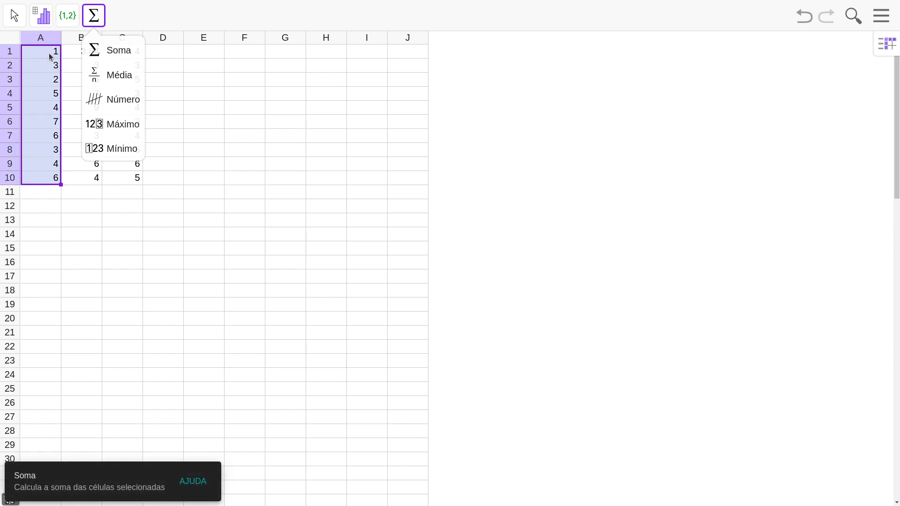
click(113, 50)
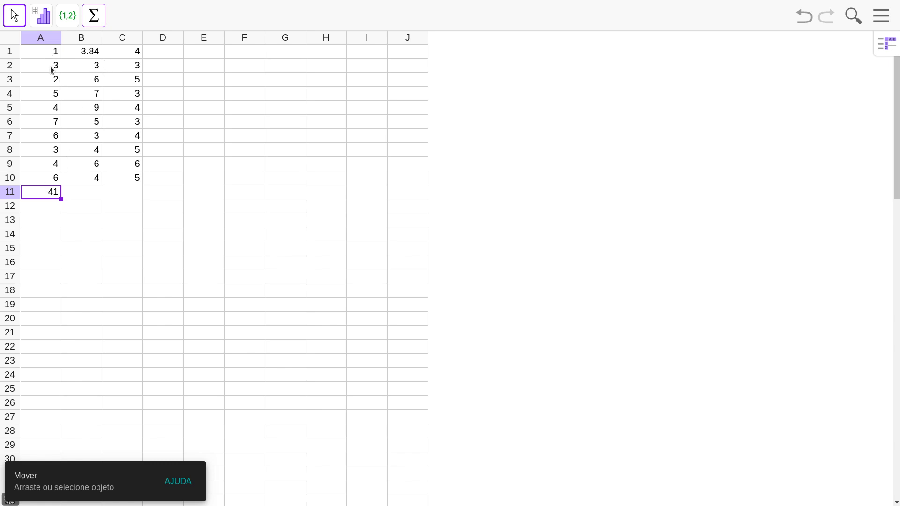
Calculate the mean of cells A1 to A10 into cell A11 with the Média tool.
click(52, 202)
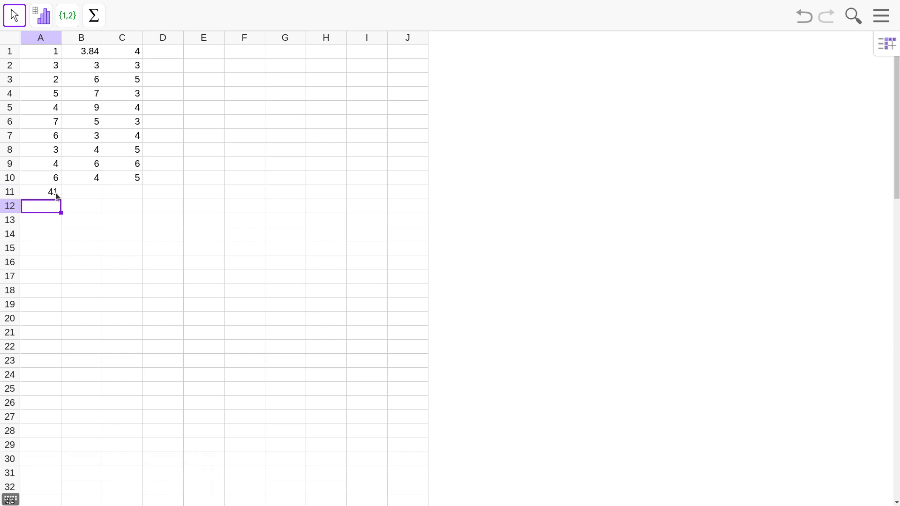
click(55, 193)
click(52, 49)
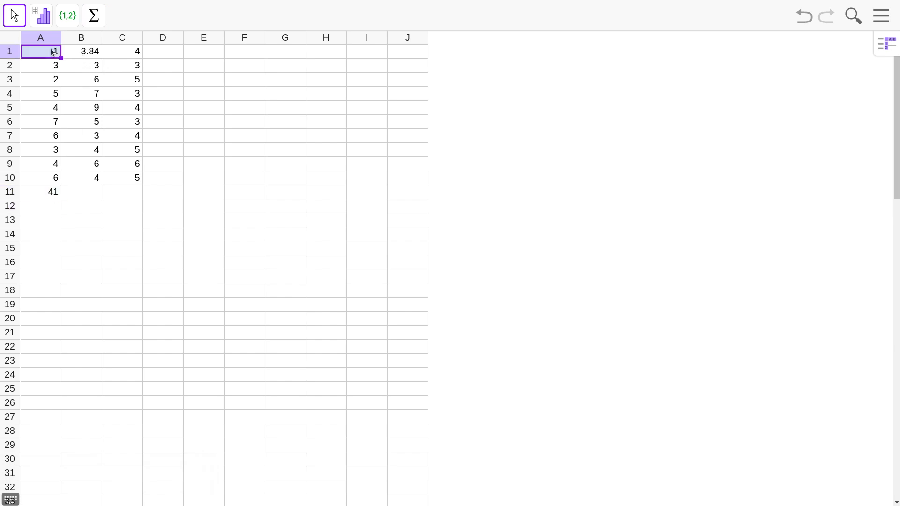
key(shift+Down)
key(shift+Down)
key(shift+Down)
key(shift+Down)
key(shift+Down)
key(shift+Down)
key(shift+Down)
key(shift+Down)
key(shift+Down)
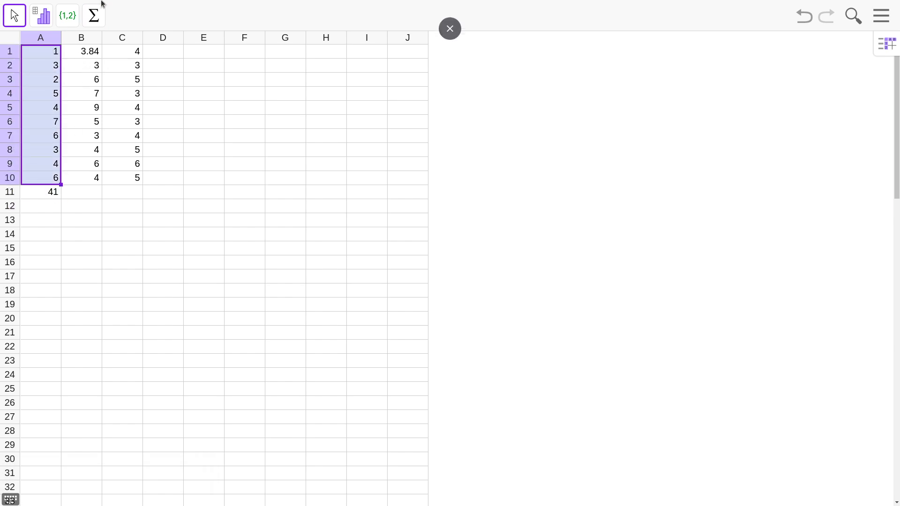
click(94, 15)
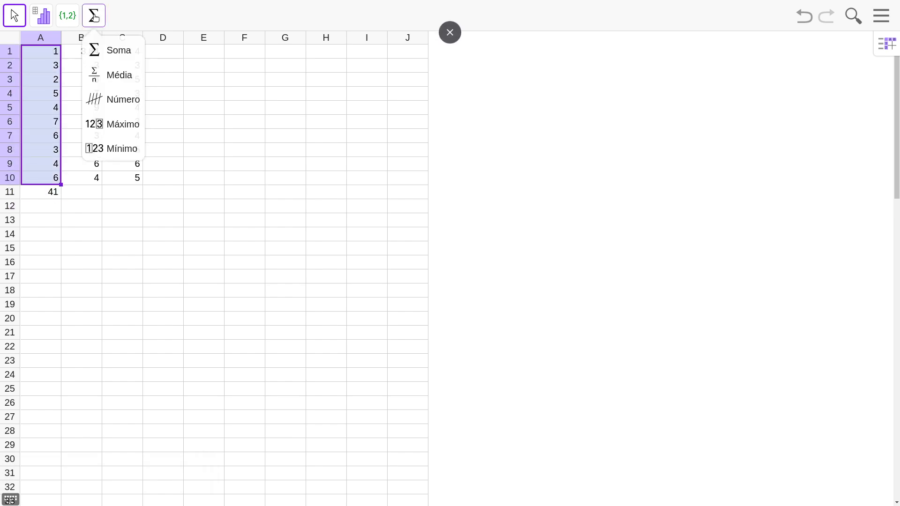
click(107, 76)
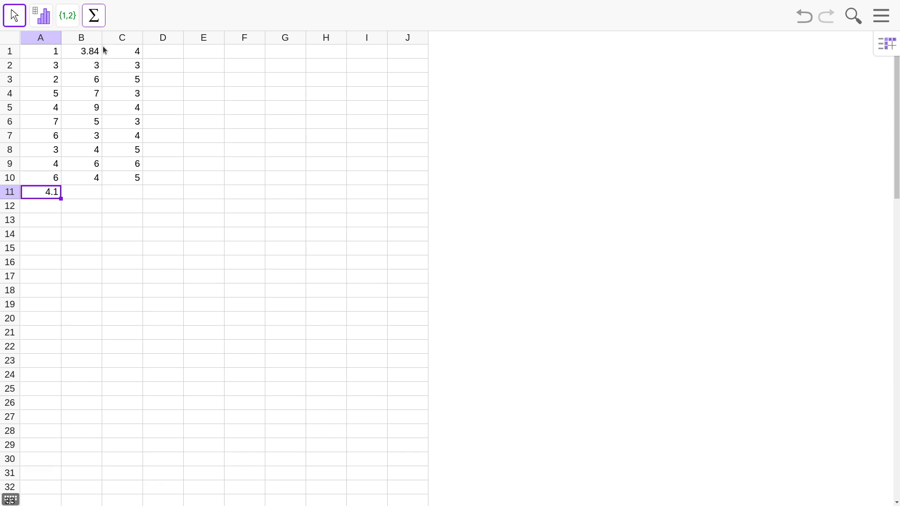
Clear the mean of column A from cell A11.
click(45, 53)
key(shift+Down)
key(shift+Down)
key(shift+Down)
key(shift+Down)
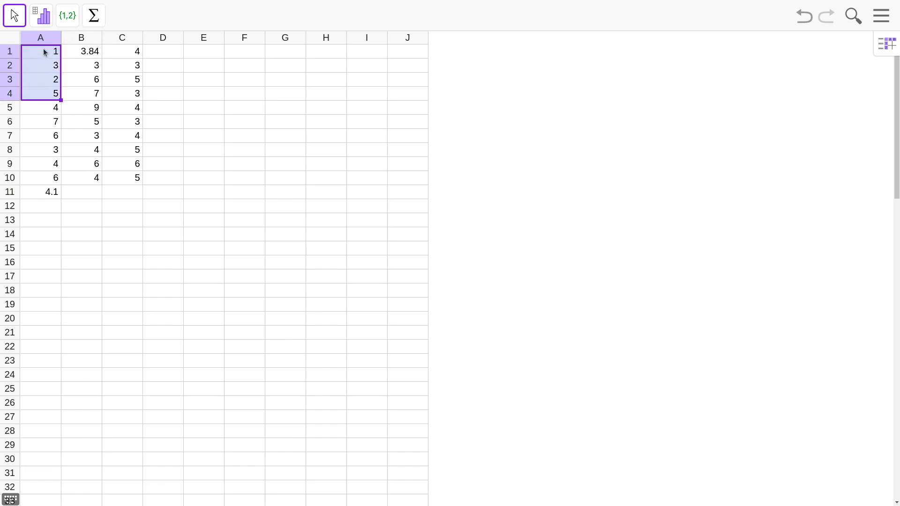
click(41, 195)
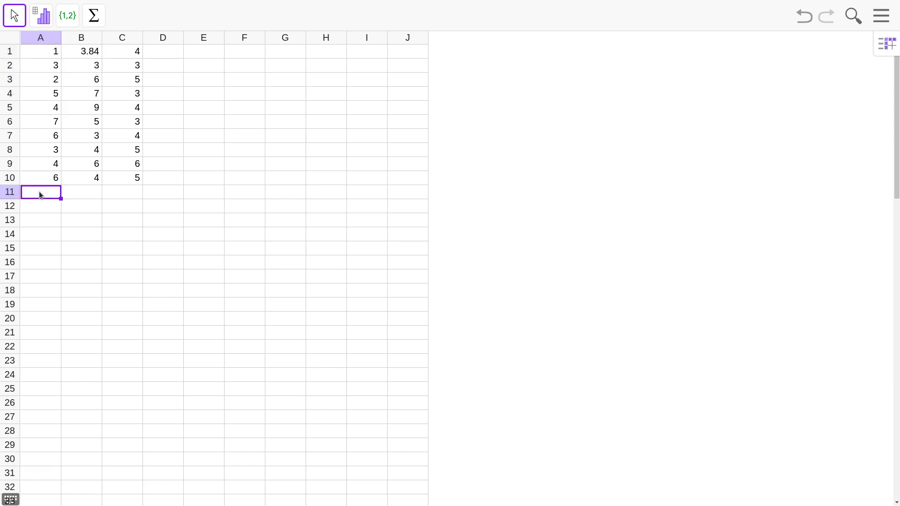
Calculate the sum of each column in the range A1 to C10 into row 11 with the Soma tool.
key(Up)
key(Up)
key(Up)
key(Up)
key(Up)
key(Up)
key(Up)
key(Up)
key(Up)
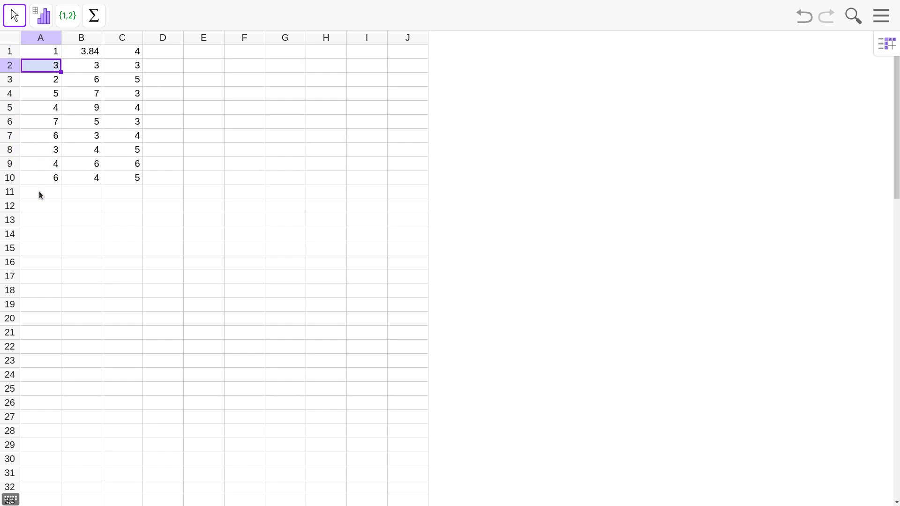
key(Up)
key(shift+Down)
key(shift+Down)
key(shift+Down)
key(shift+Down)
key(shift+Down)
key(shift+Down)
key(shift+Down)
key(shift+Down)
key(shift+Down)
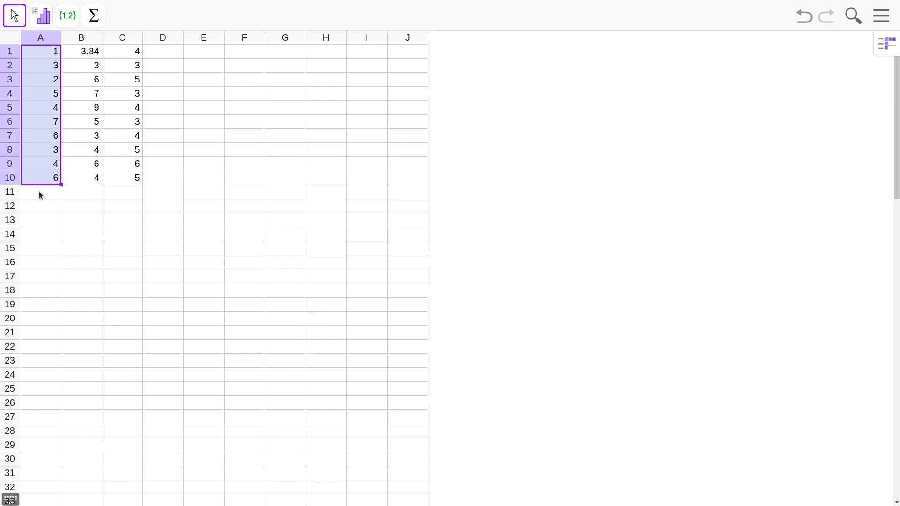
key(shift+Right)
key(shift+Right)
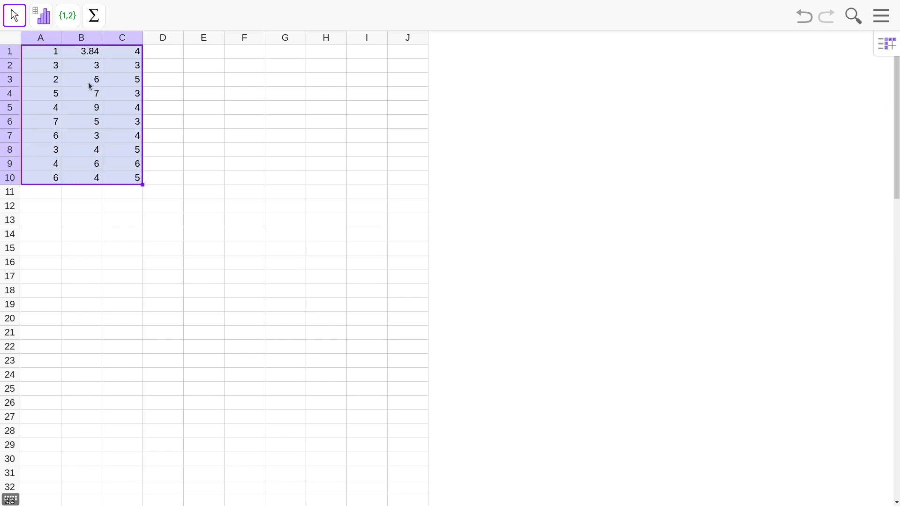
click(94, 15)
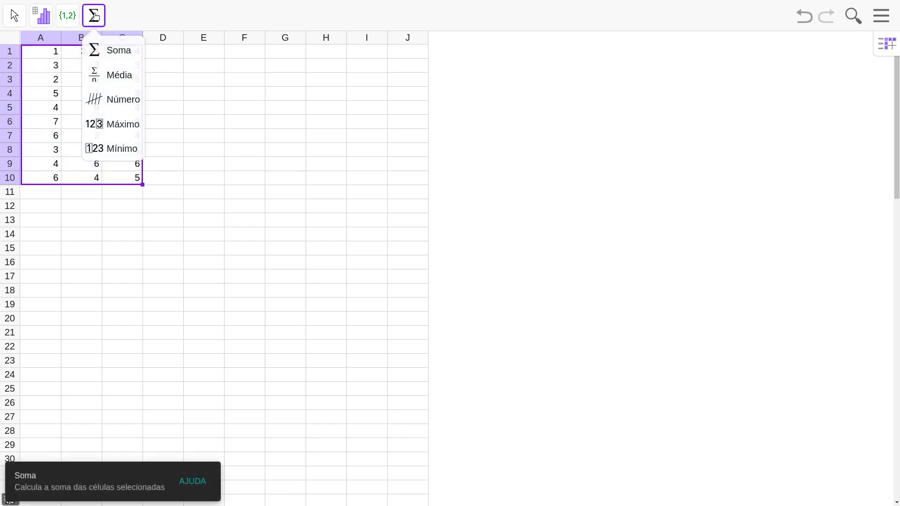
click(111, 50)
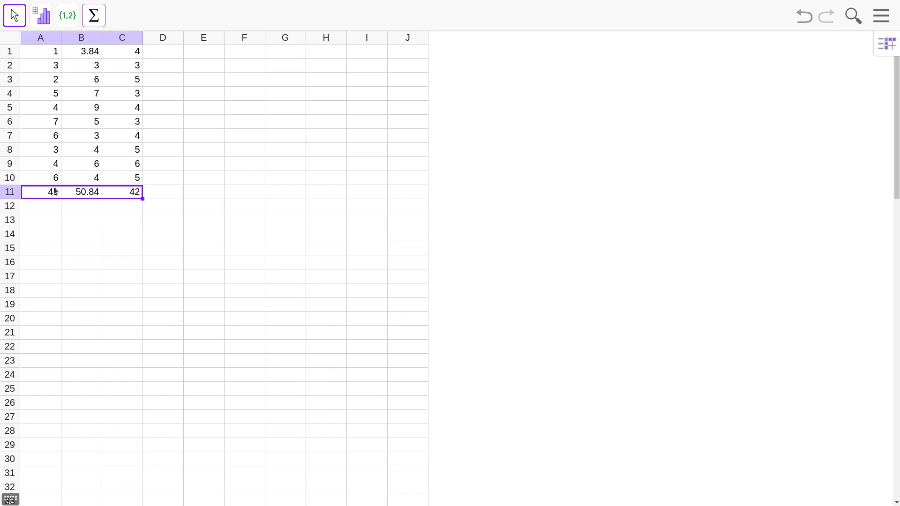
Delete the column sums in cells A11 to C11.
click(97, 213)
key(Up)
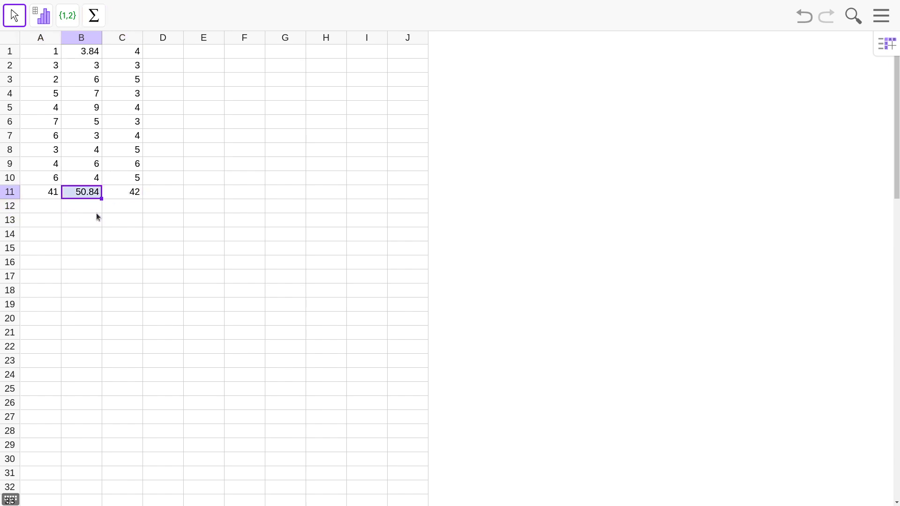
key(Left)
key(shift+Right)
key(shift+Right)
key(Delete)
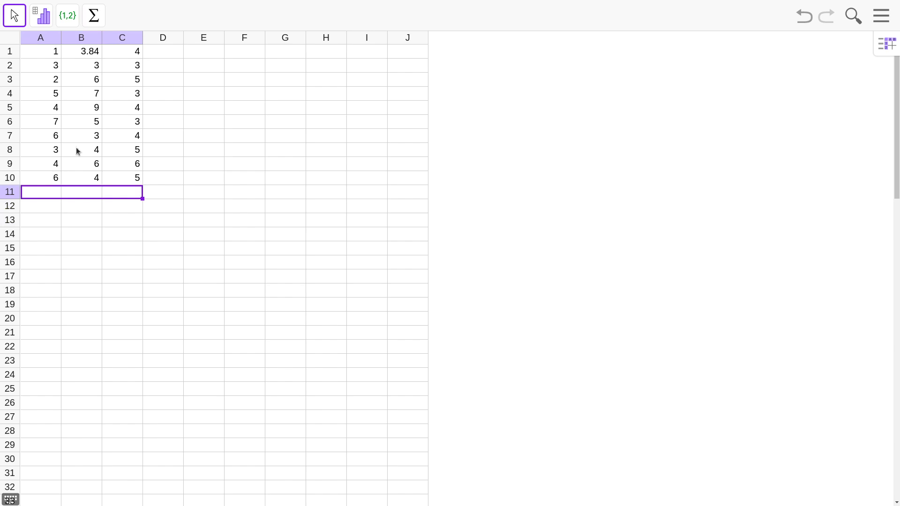
click(93, 21)
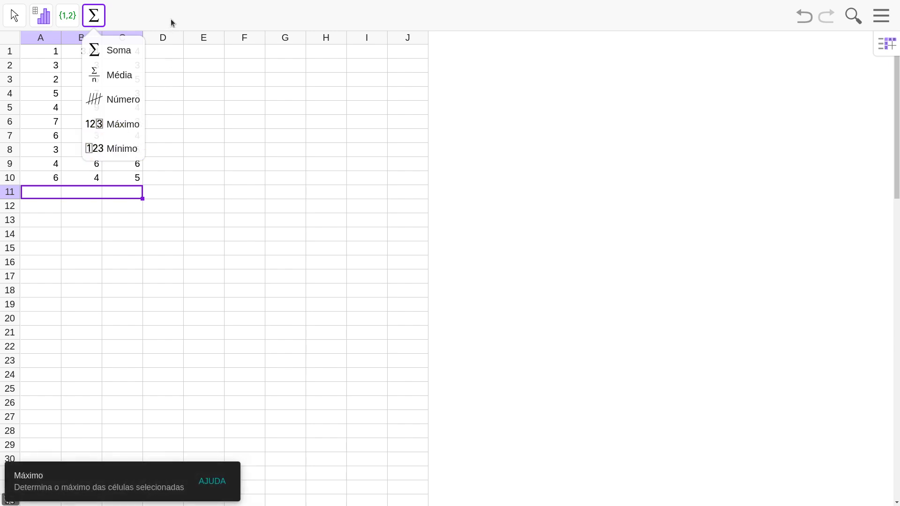
click(100, 15)
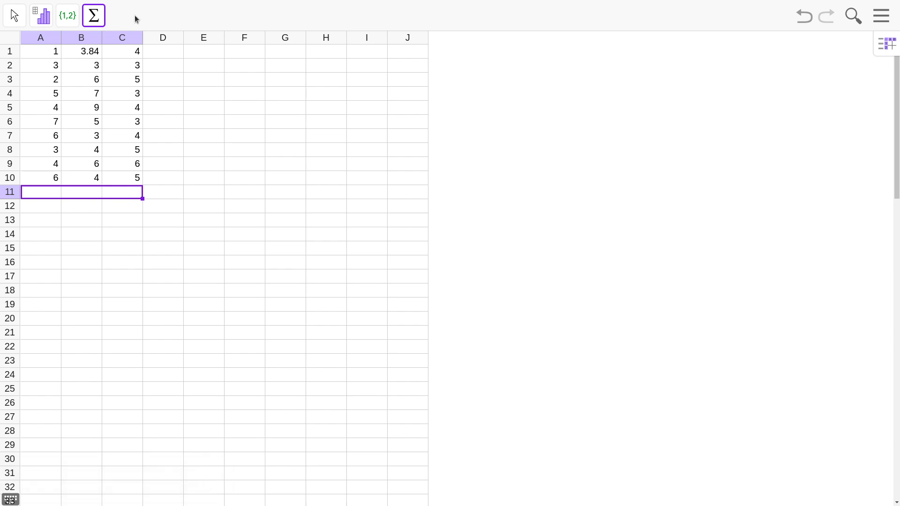
Run an Análise Univariada on cells A1 to A10 to plot the column A data as a histogram.
click(78, 65)
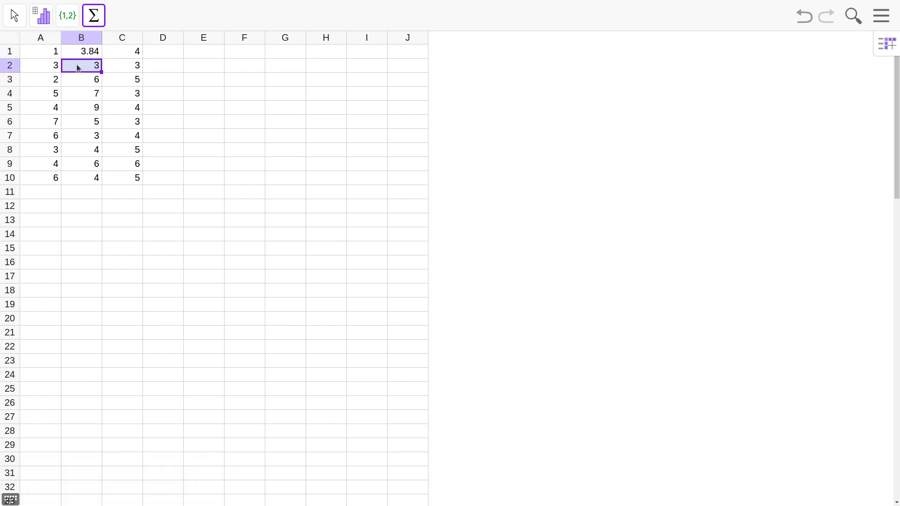
key(Up)
key(Left)
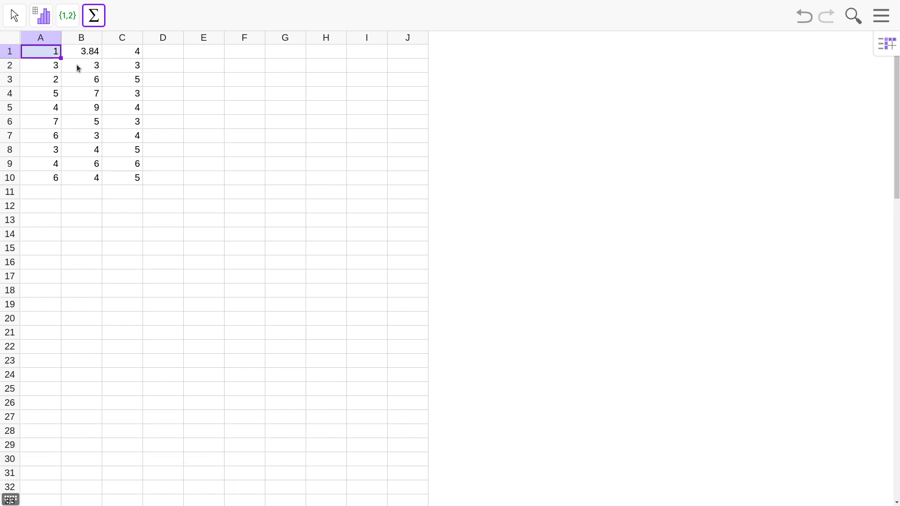
click(48, 19)
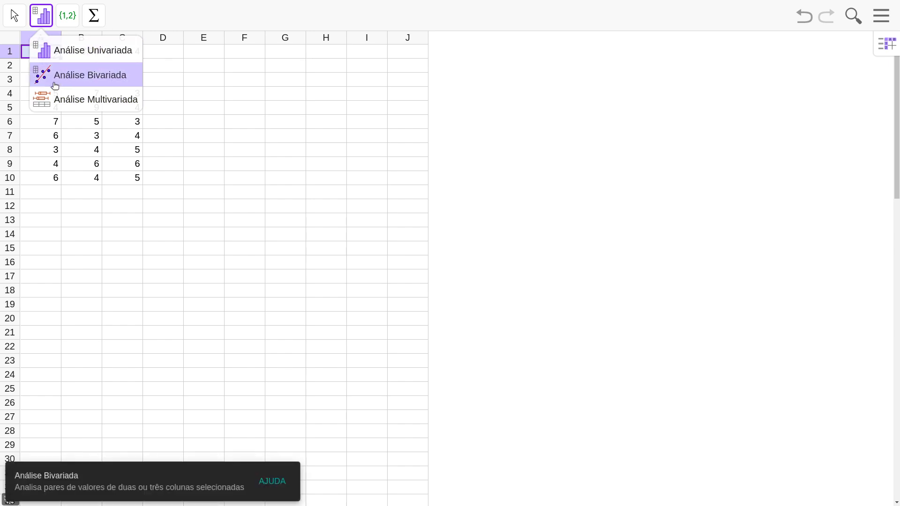
click(72, 163)
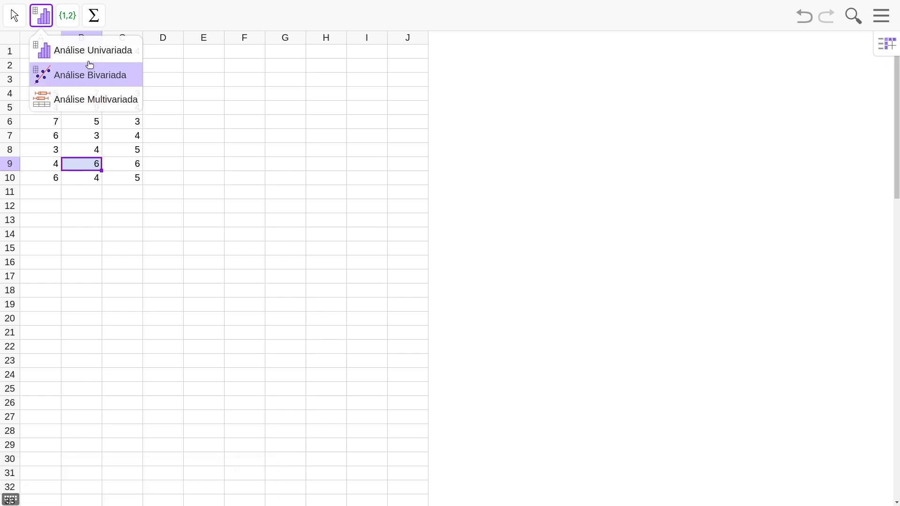
click(44, 50)
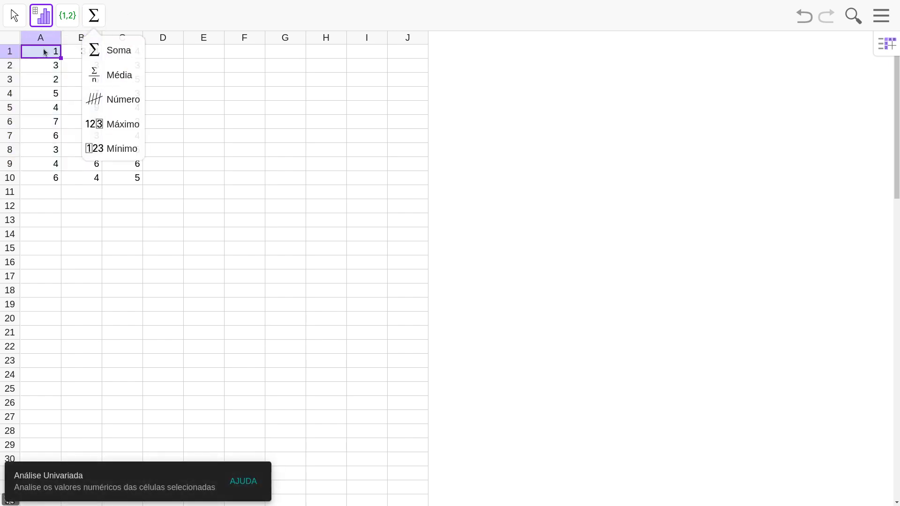
key(shift+Down)
key(shift+Down)
key(shift+Down)
key(shift+Down)
key(shift+Down)
key(shift+Down)
key(shift+Down)
key(shift+Down)
key(shift+Down)
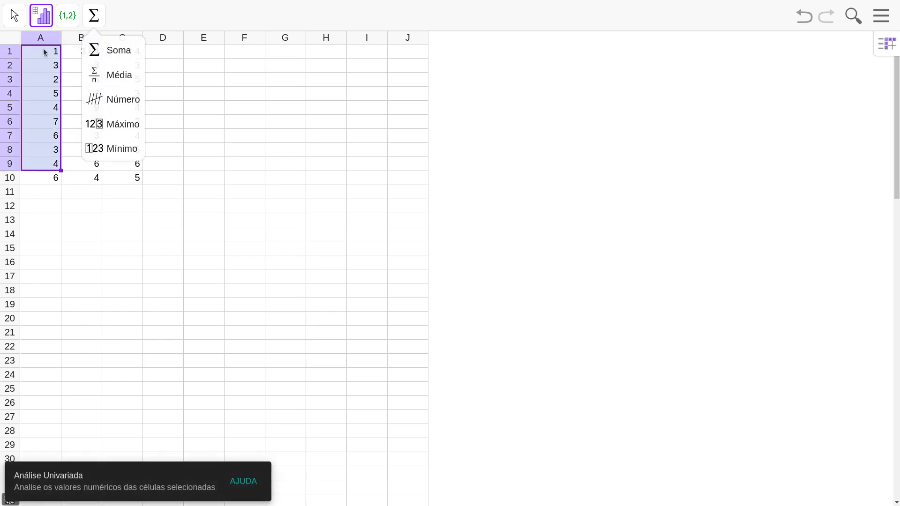
mouse_move(48, 14)
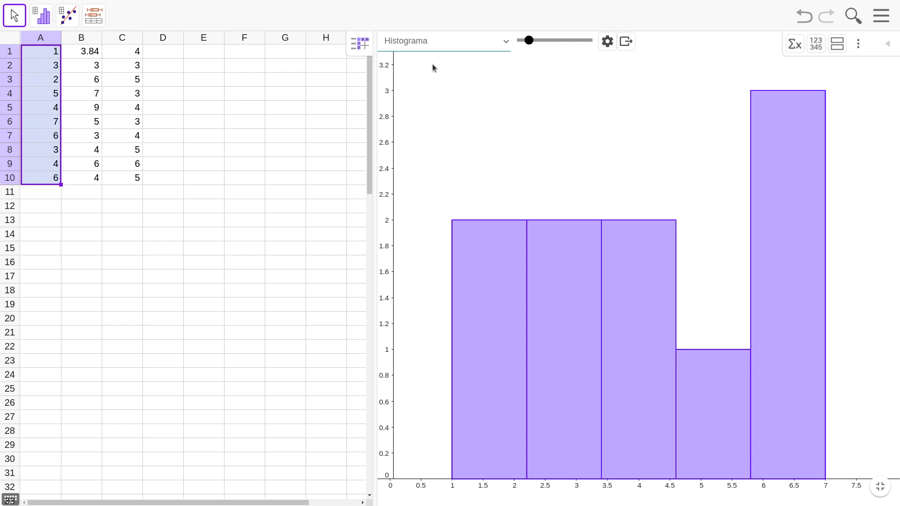
View the column A data as a BoxPlot, restore the Histograma, and check the Estatística table before hiding it.
click(411, 78)
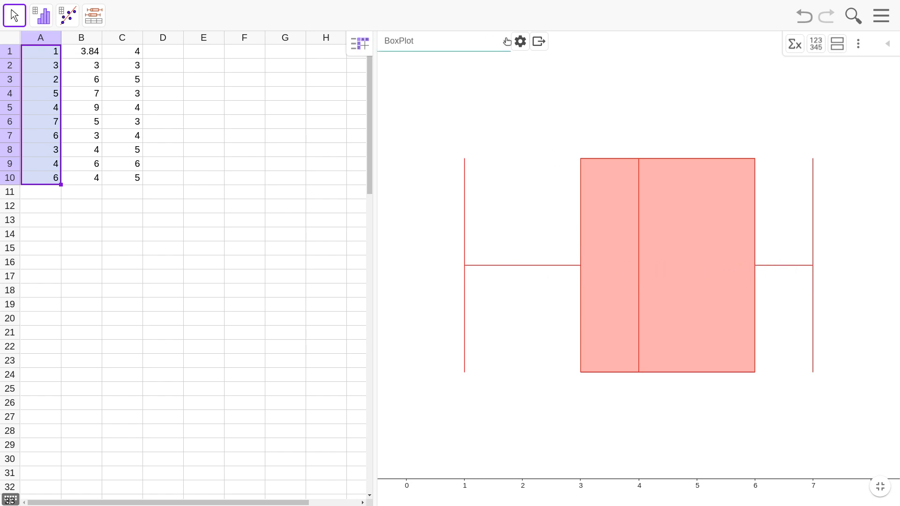
click(439, 56)
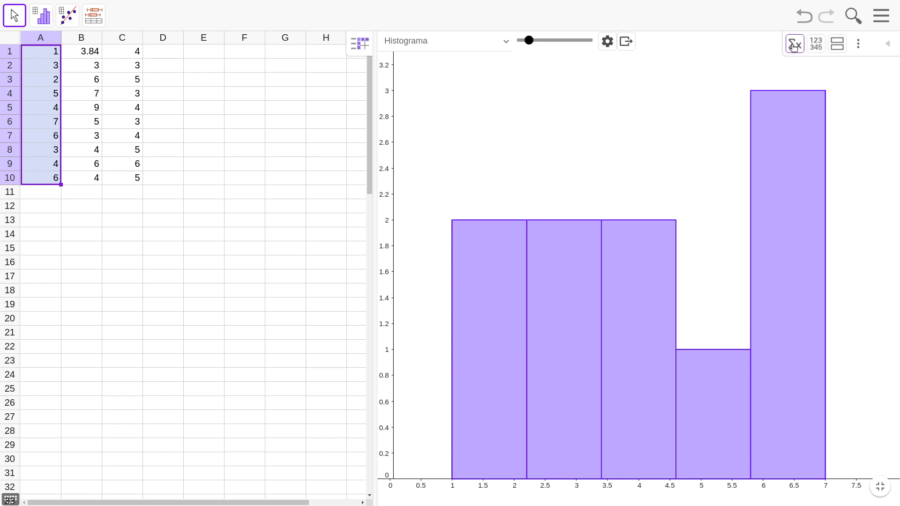
click(795, 44)
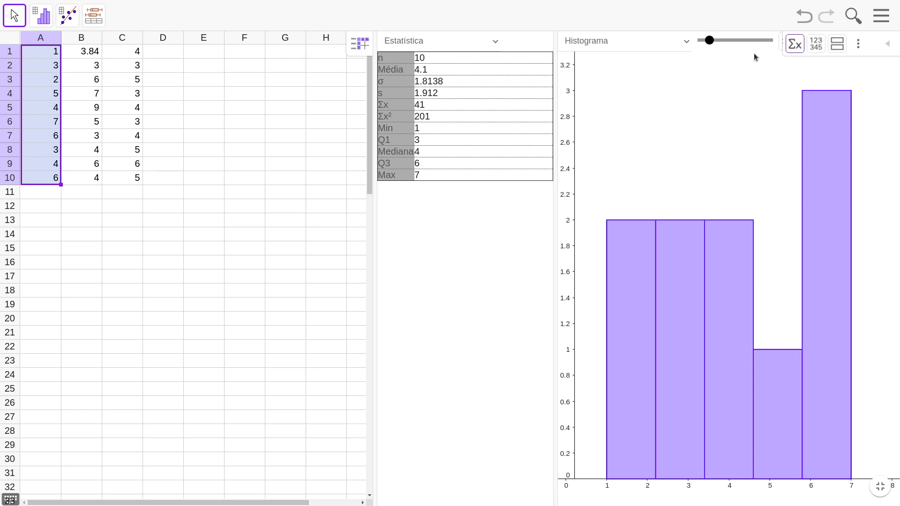
click(795, 44)
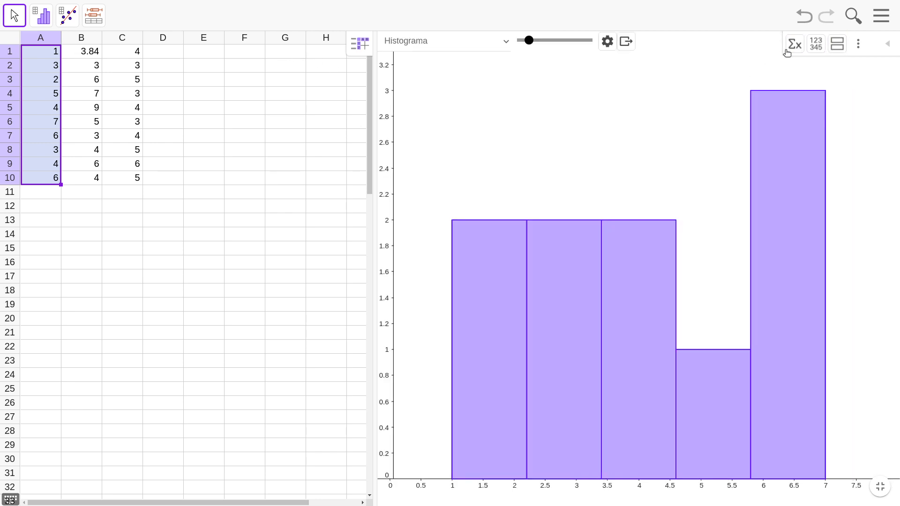
Examine the plot export options, a second BoxPlot beneath the histogram and the Dados list, hiding the extra views again.
click(626, 41)
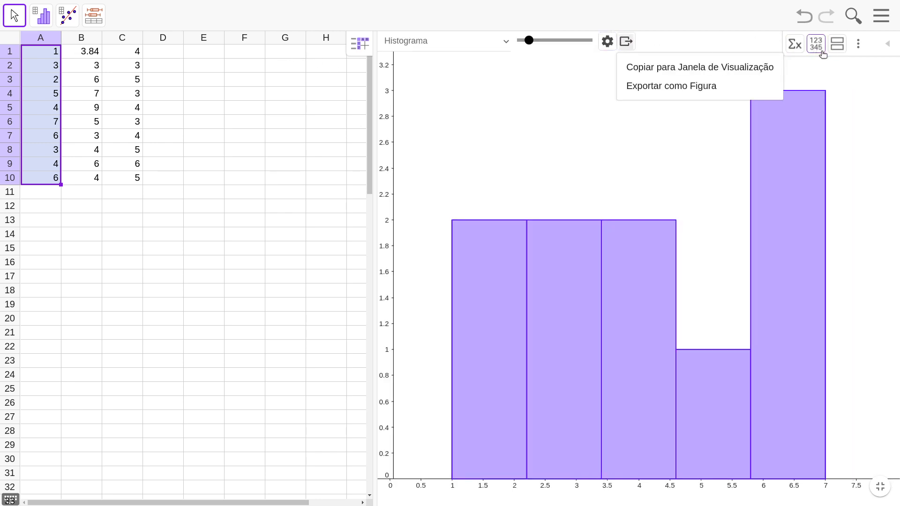
click(836, 44)
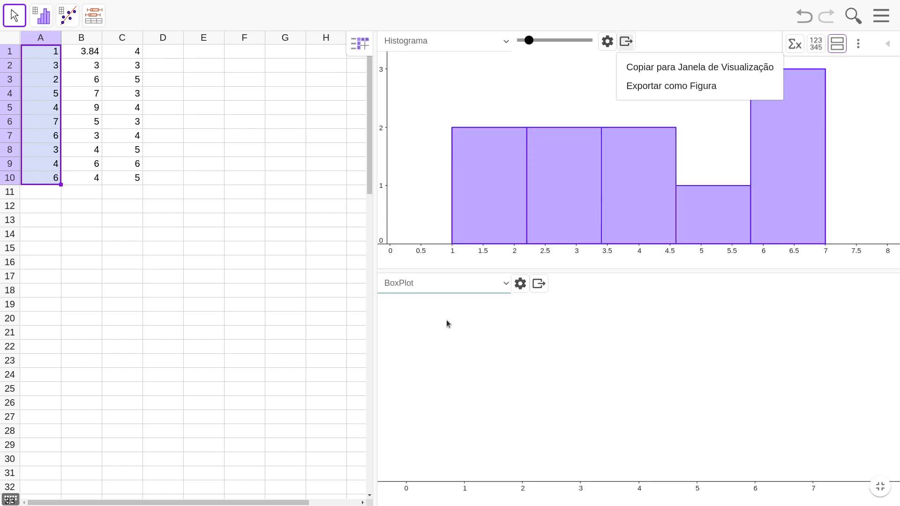
click(539, 284)
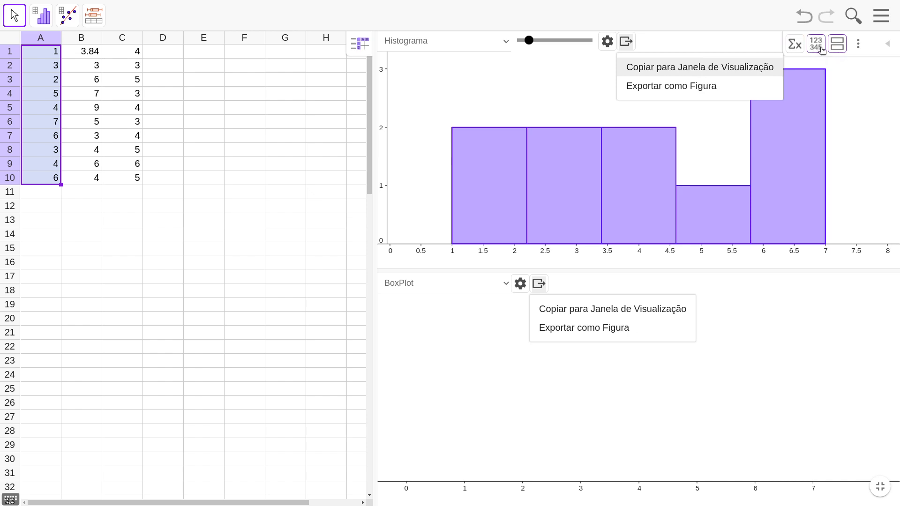
click(816, 44)
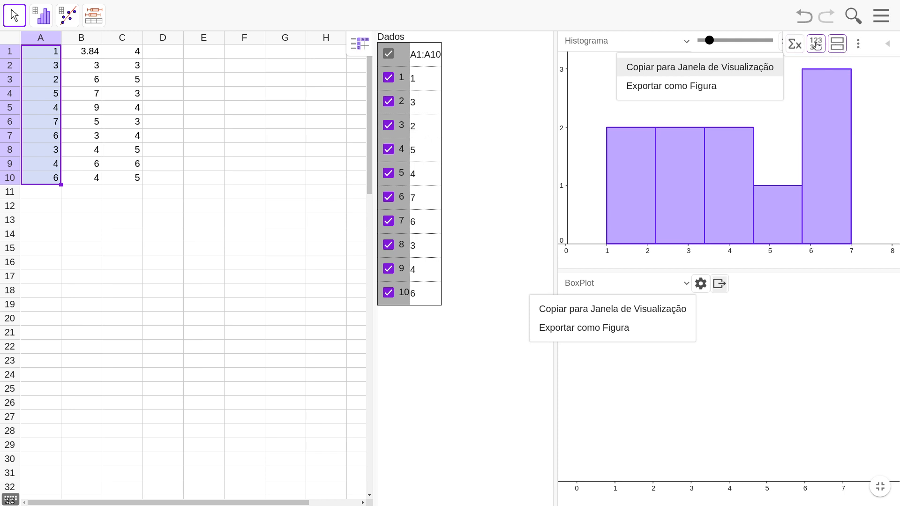
click(818, 47)
click(838, 46)
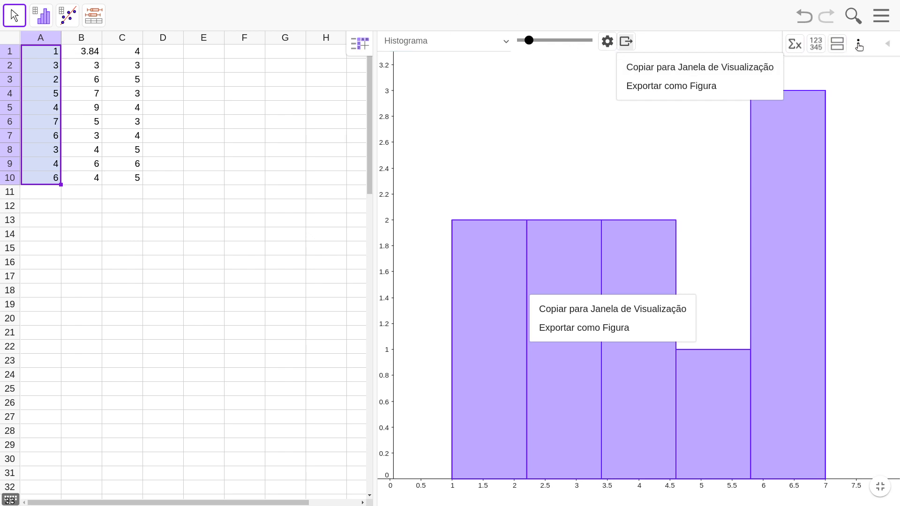
click(882, 18)
click(750, 9)
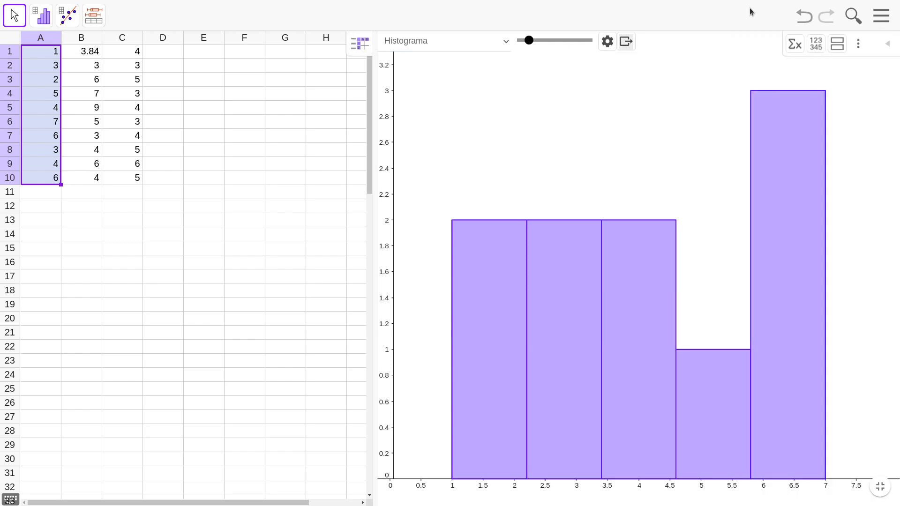
click(629, 46)
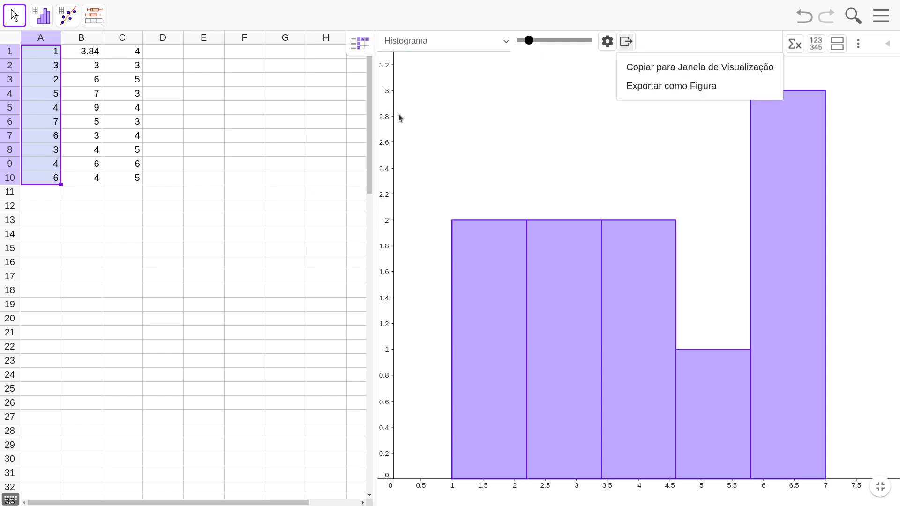
click(881, 16)
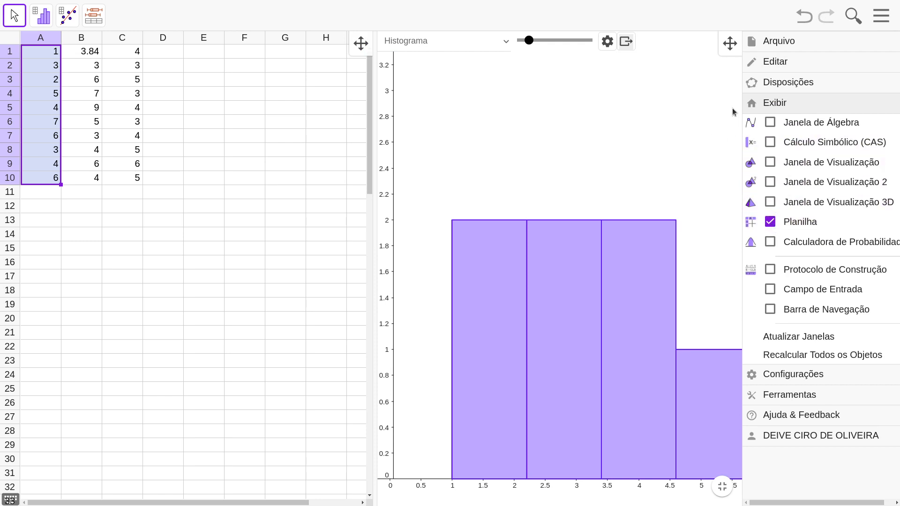
click(700, 17)
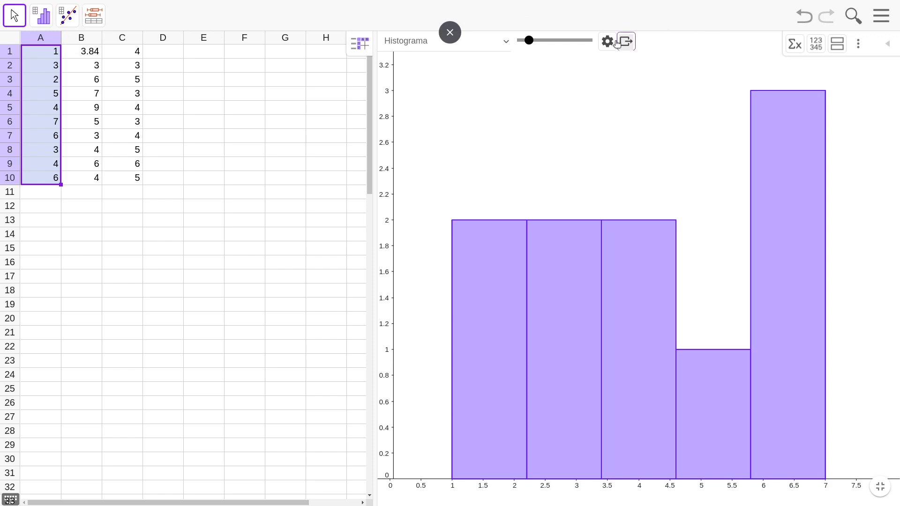
Close the data analysis view showing the column A histogram.
click(626, 41)
click(859, 44)
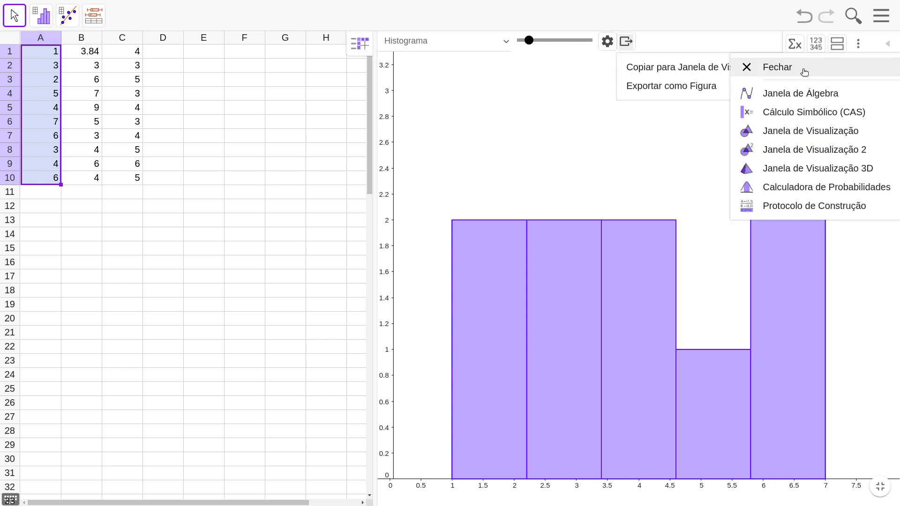
click(778, 67)
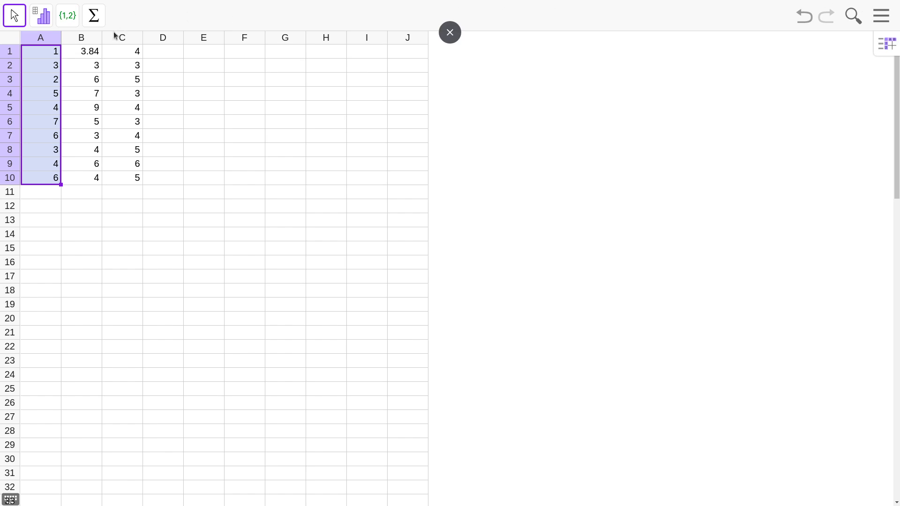
Create a Lista de Pontos from cells A1 to B10 as dependent objects with the X → Y order.
click(92, 51)
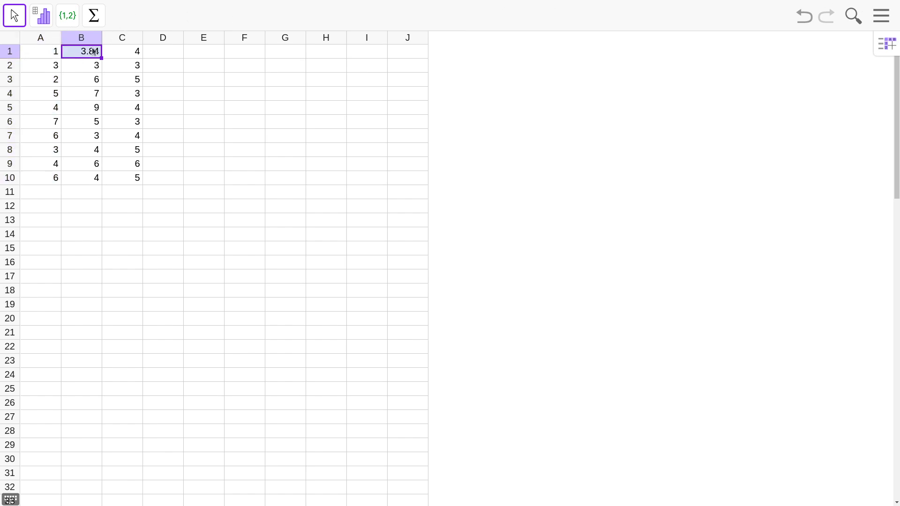
key(Left)
key(shift+Right)
key(shift+Down)
key(shift+Down)
key(shift+Down)
key(shift+Down)
key(shift+Down)
key(shift+Down)
key(shift+Down)
key(shift+Down)
key(shift+Down)
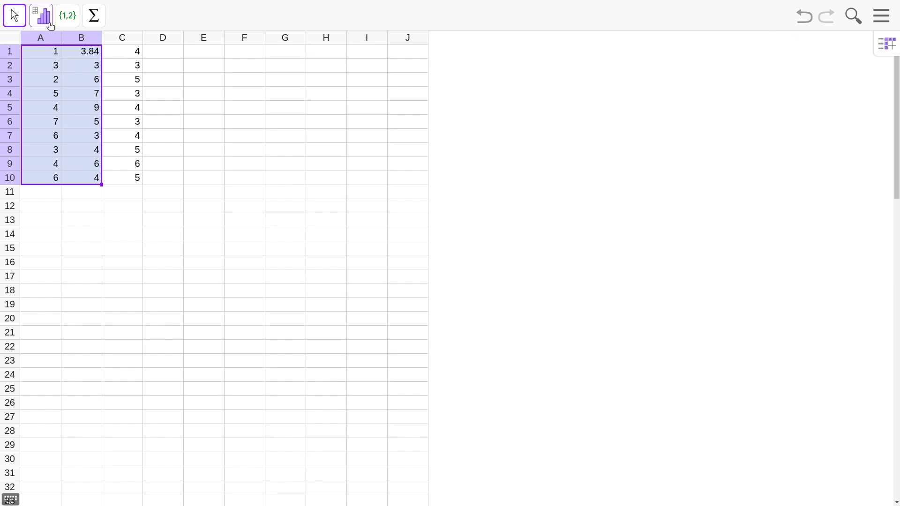
click(65, 17)
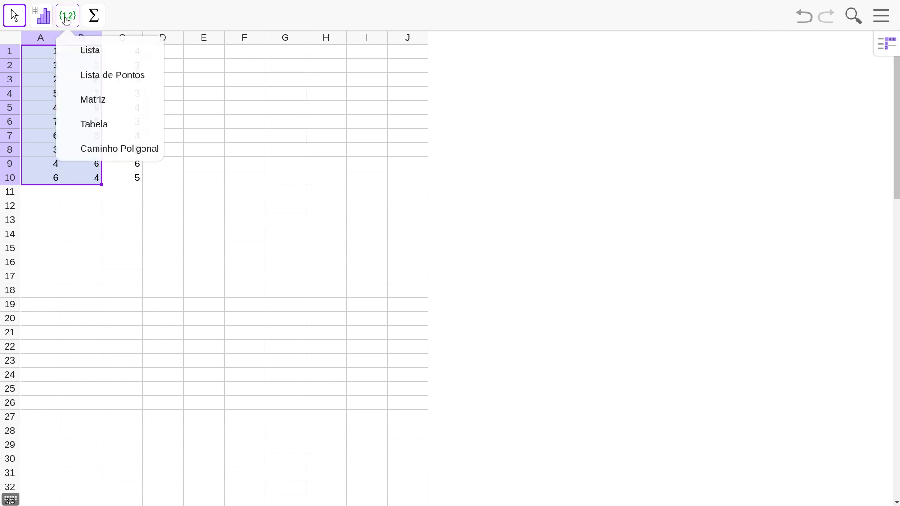
click(103, 80)
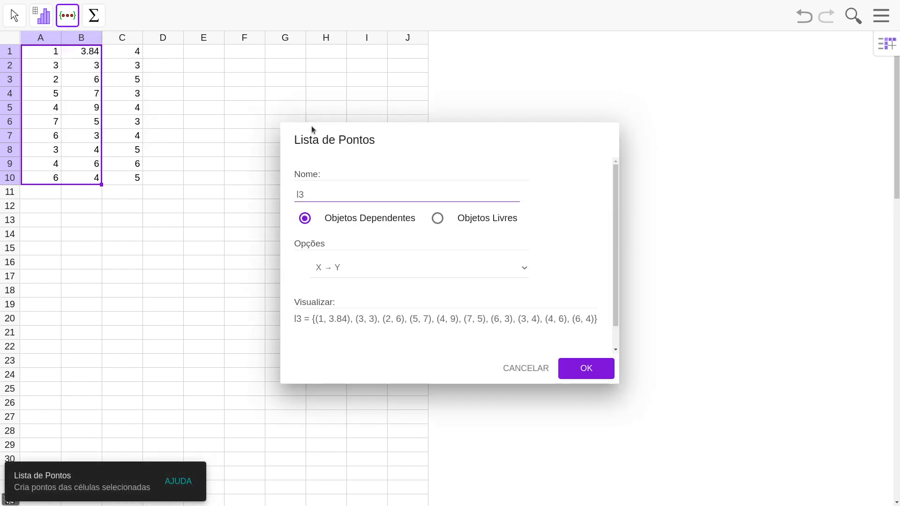
click(588, 369)
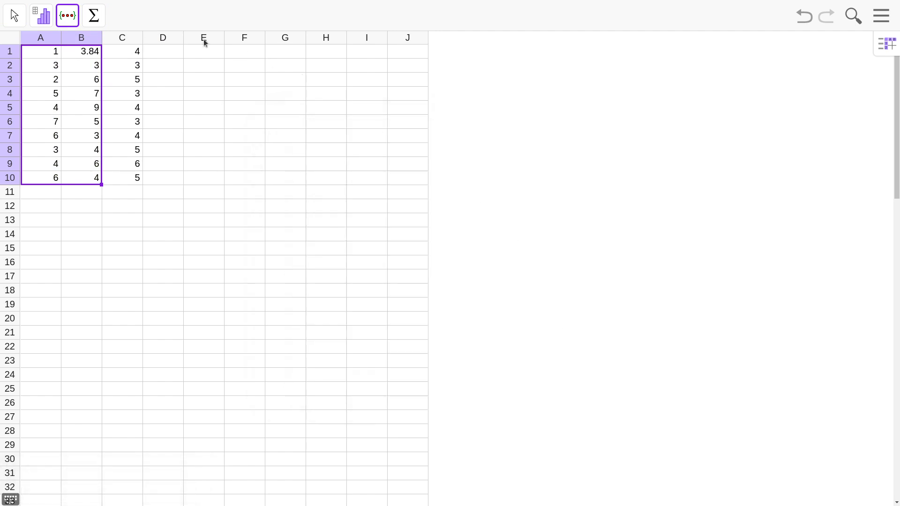
Show the Janela de Visualização and dock it side by side with the spreadsheet, on its right.
click(889, 21)
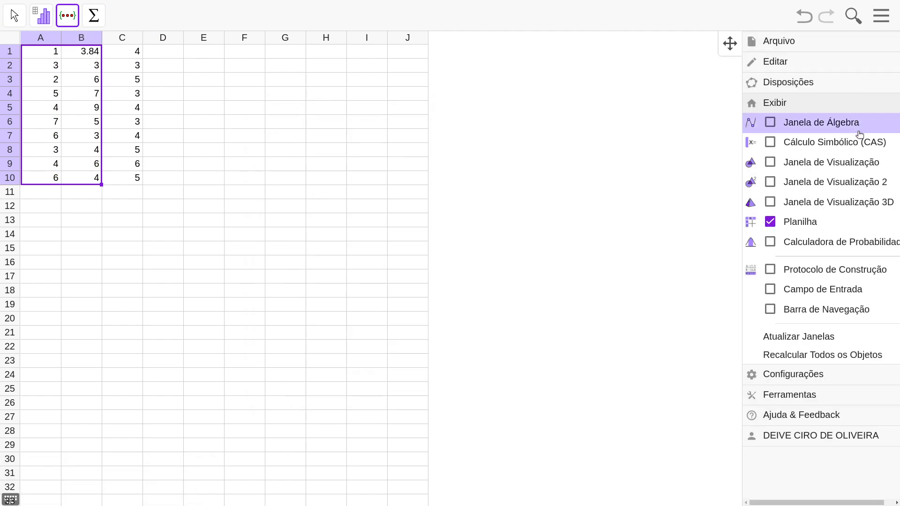
click(776, 182)
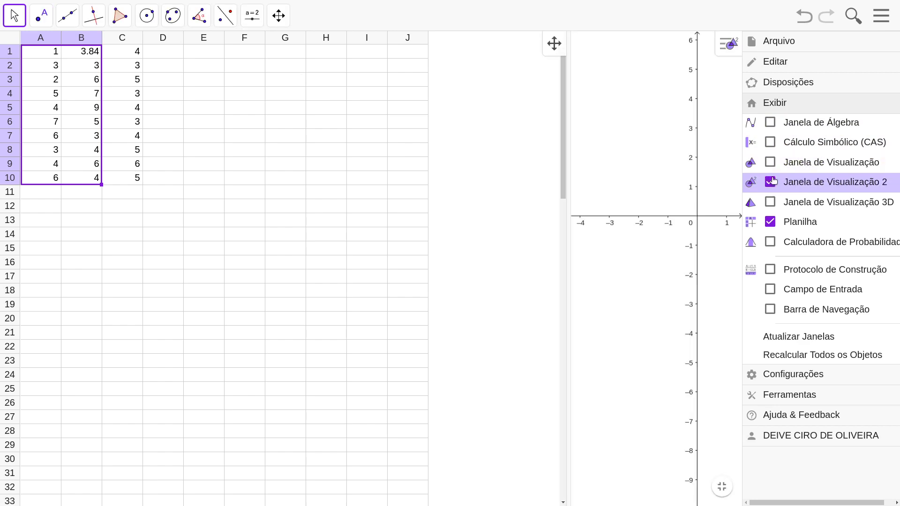
click(774, 183)
click(773, 166)
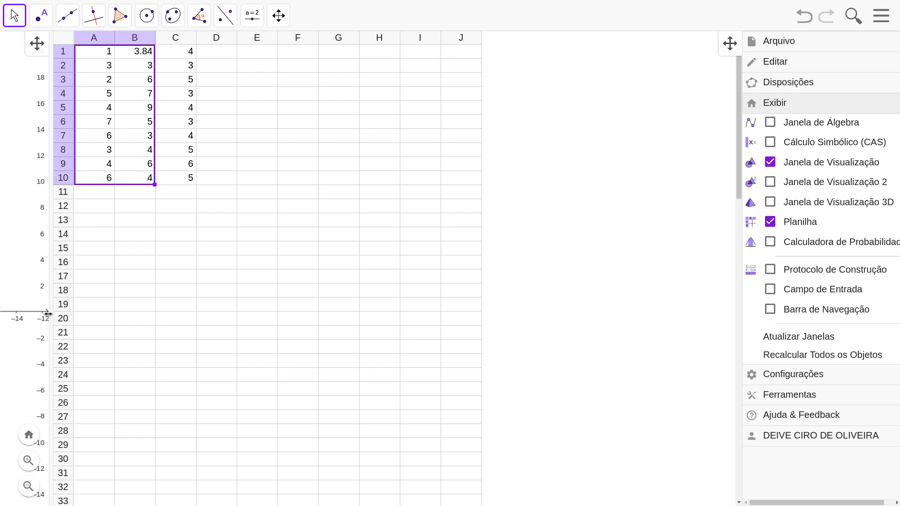
drag(37, 44, 614, 188)
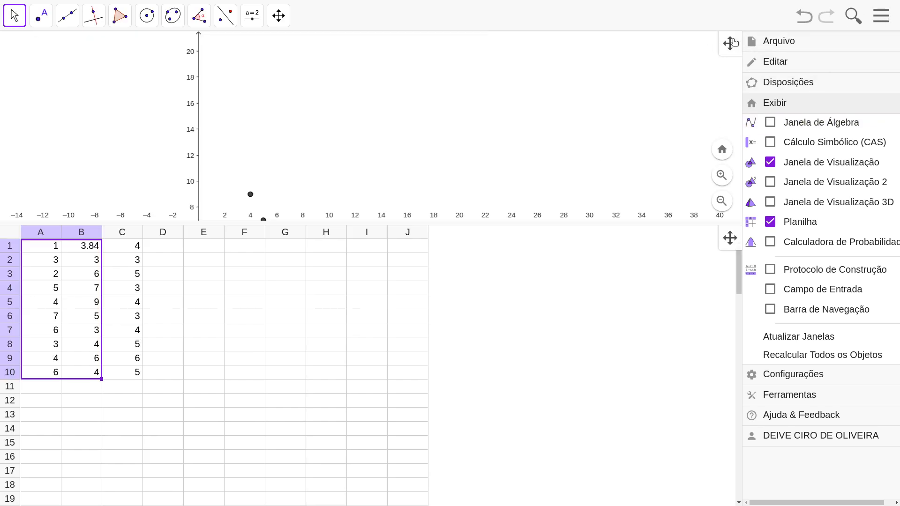
drag(731, 43, 717, 141)
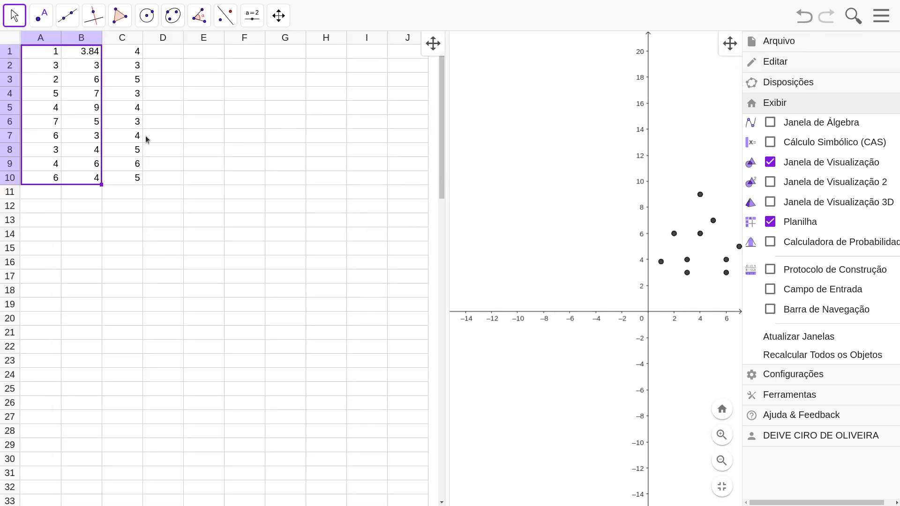
click(881, 15)
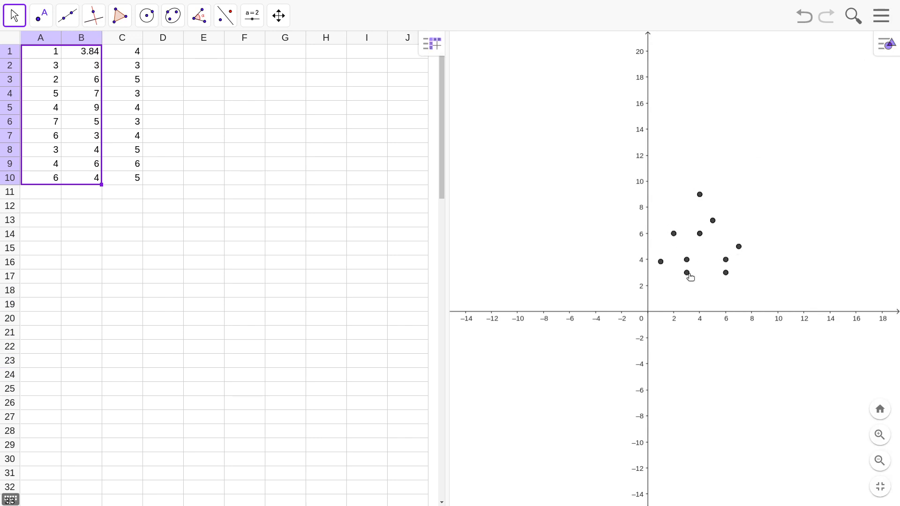
Move the plotted points into a rising, roughly linear pattern, with the highest at about (9.09, 9.08).
drag(687, 273, 672, 293)
drag(661, 261, 742, 209)
drag(739, 247, 716, 251)
drag(703, 198, 759, 185)
drag(726, 272, 690, 276)
drag(759, 184, 769, 195)
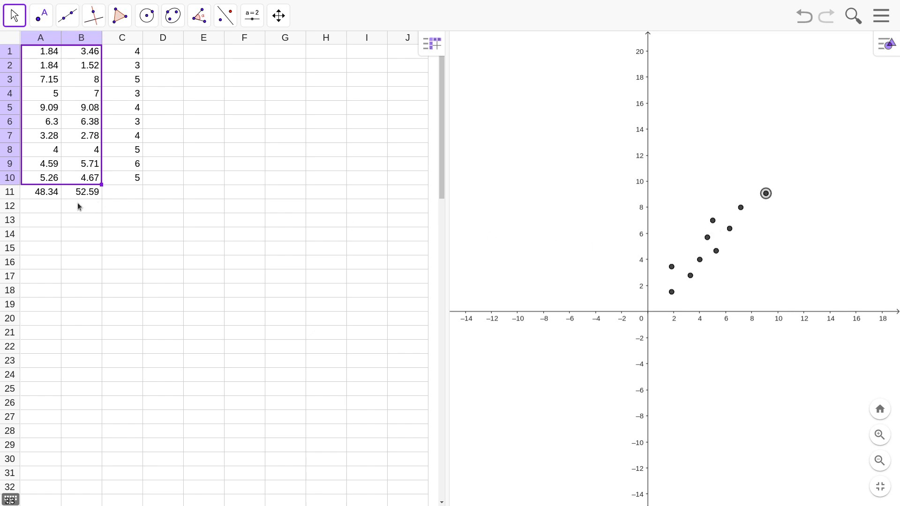
Examine the column sums in cells A11 and B11.
click(65, 217)
click(53, 192)
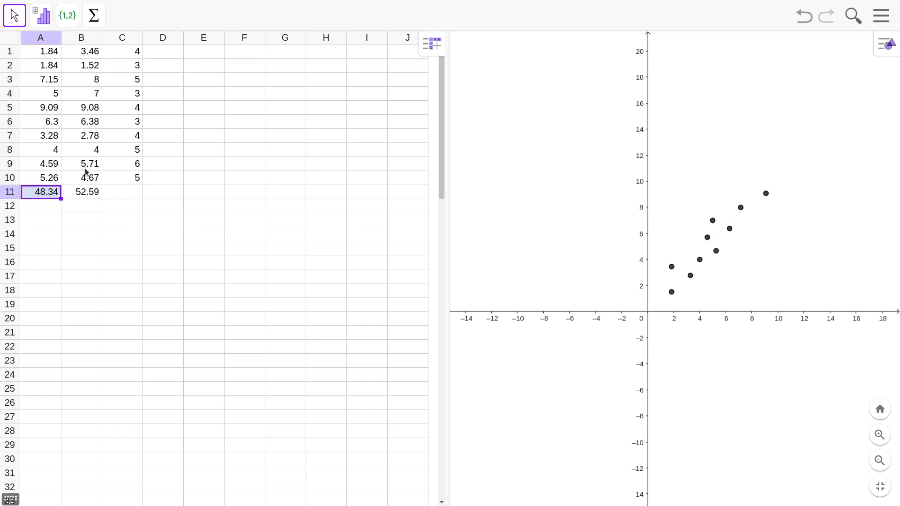
key(shift+Right)
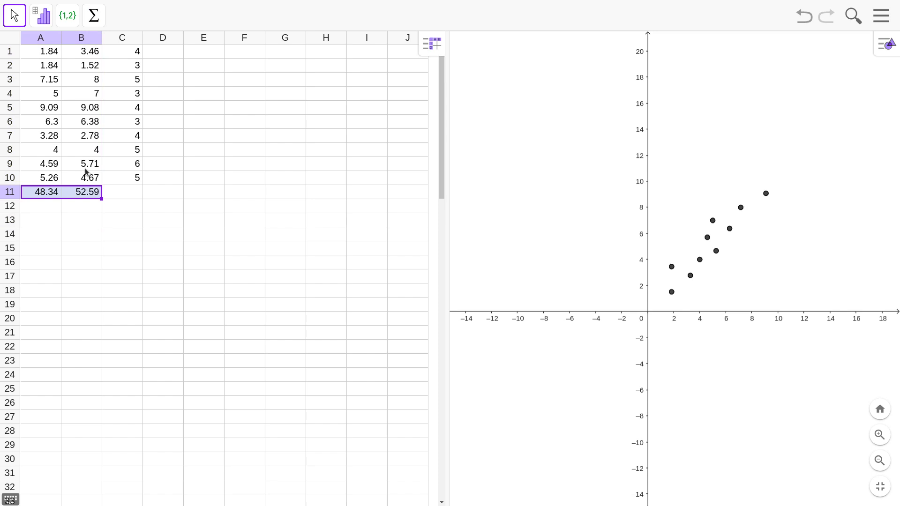
key(shift+Right)
click(82, 221)
click(84, 193)
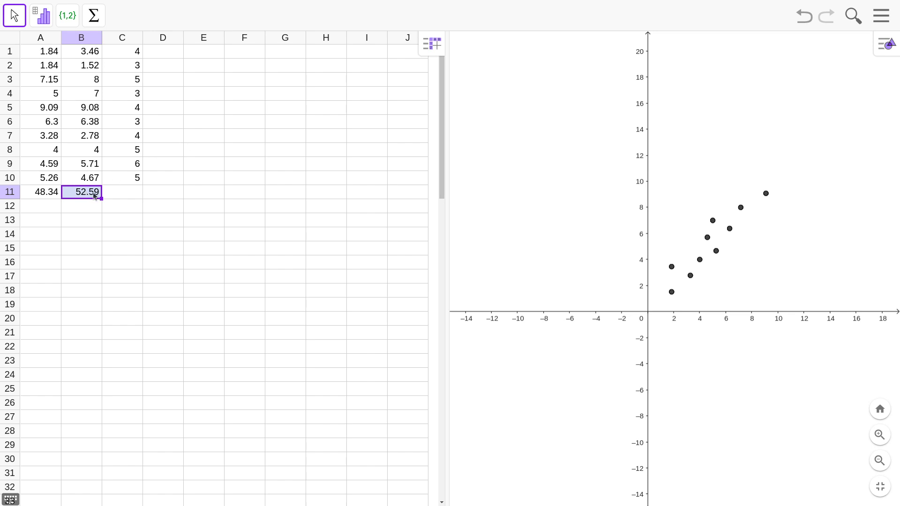
click(94, 208)
click(92, 197)
key(shift+Left)
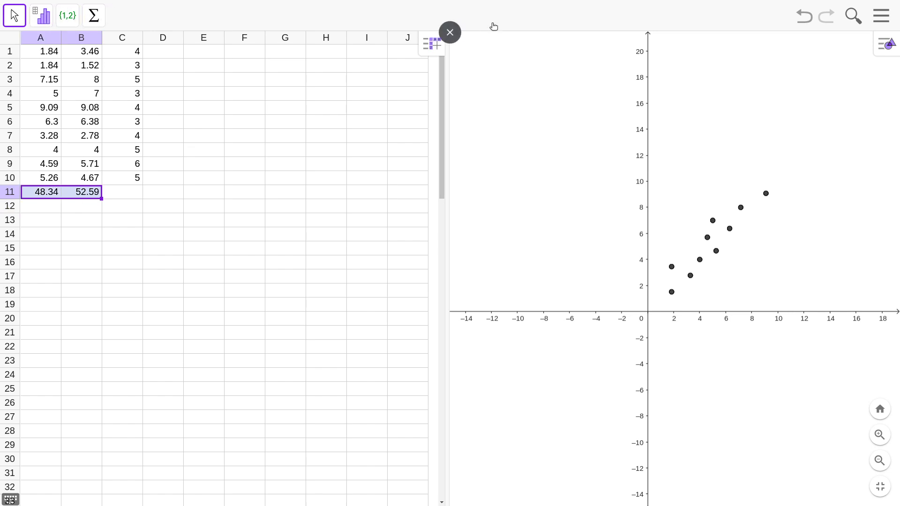
click(84, 220)
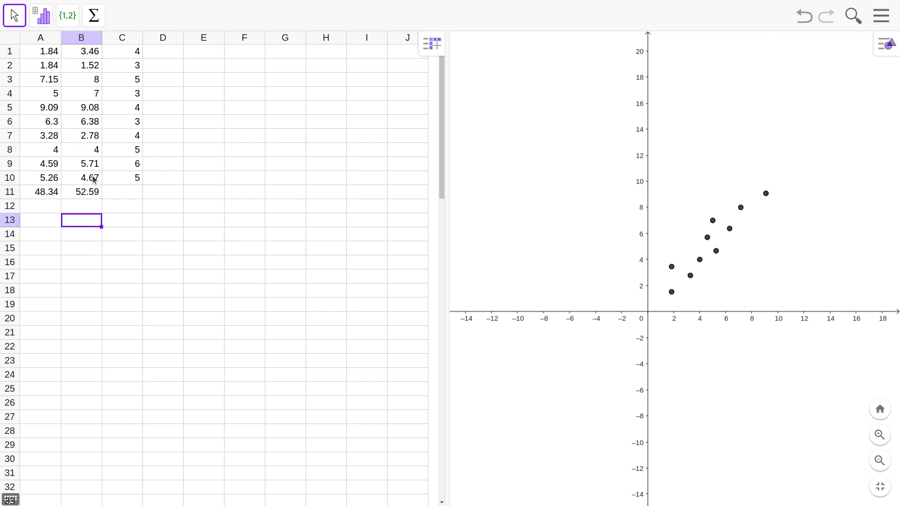
Move the plotted point for row 1 to about (2.07, 3.5).
click(683, 270)
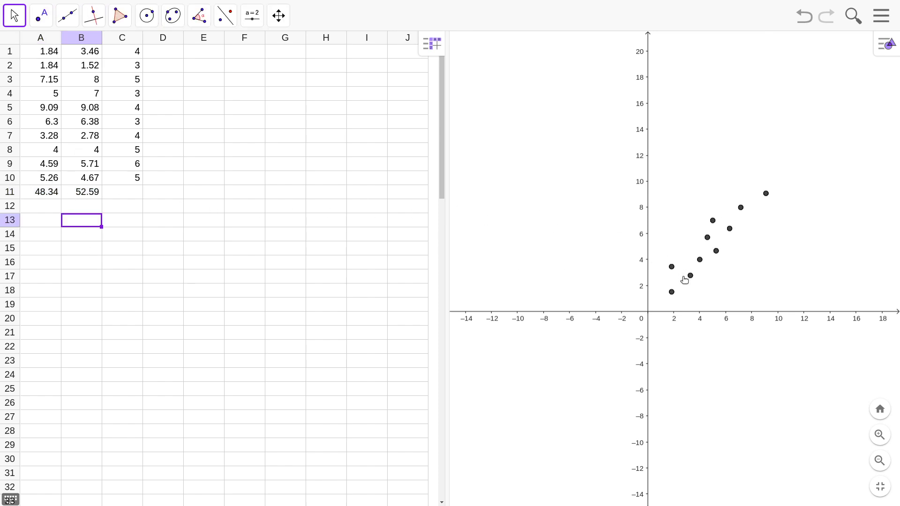
drag(673, 272, 676, 268)
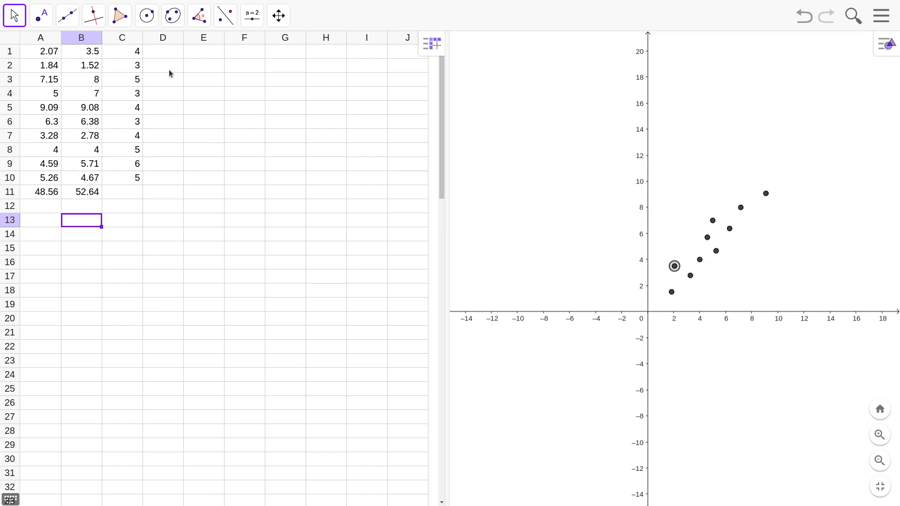
Clear the values in cells A1 and A2 to remove their plotted points.
click(57, 55)
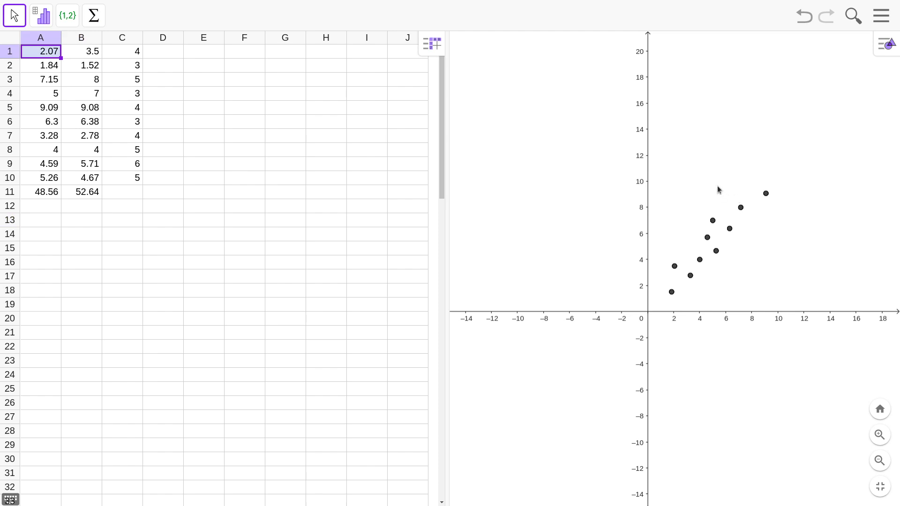
drag(700, 172, 664, 204)
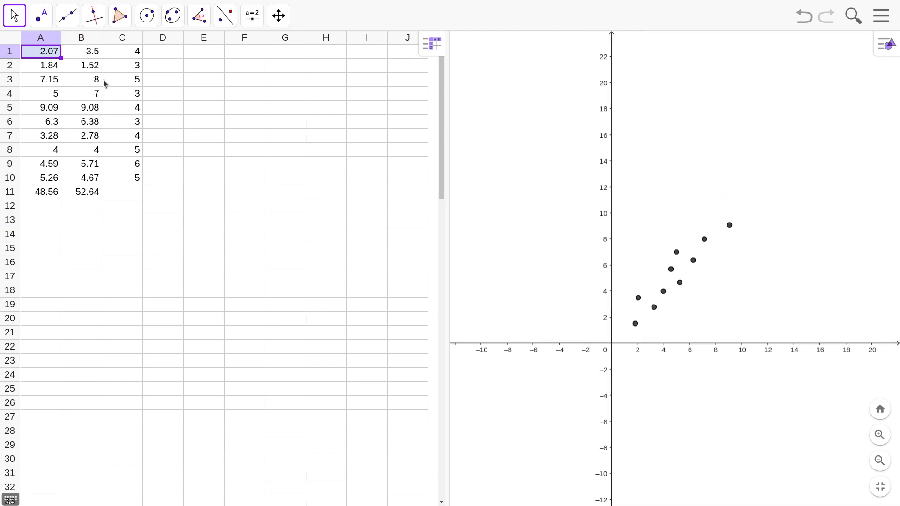
click(195, 180)
click(48, 54)
key(BackSpace)
key(Return)
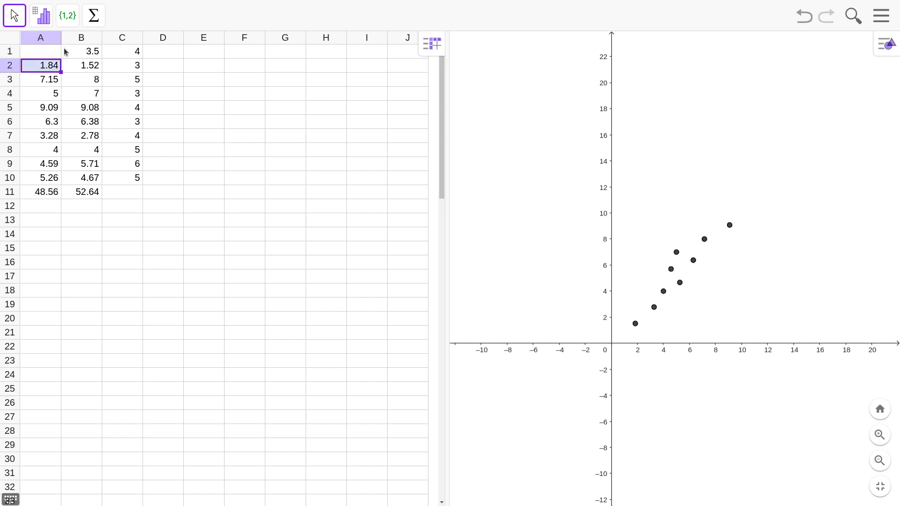
key(BackSpace)
click(136, 292)
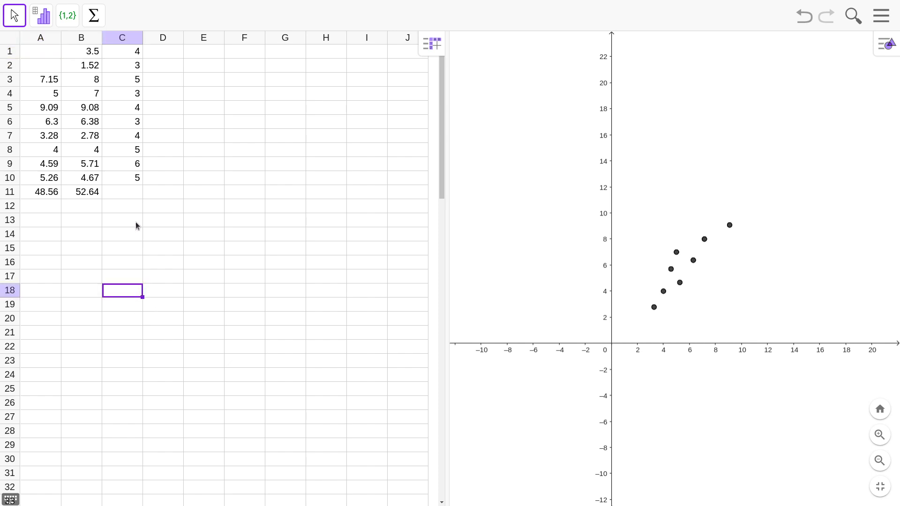
Undo the clearing of cells A1 and A2.
key(ctrl+z)
key(ctrl+z)
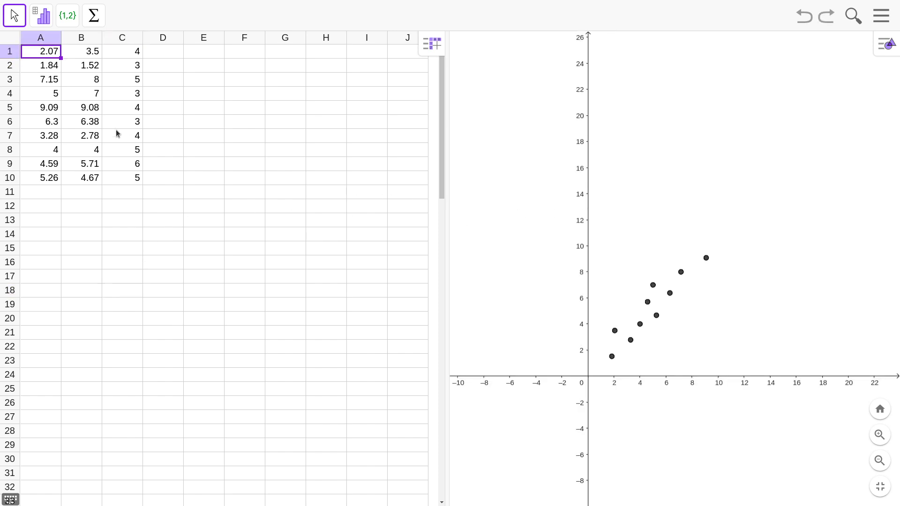
click(70, 219)
Create an Análise Bivariada of cells A1 to B10.
click(55, 55)
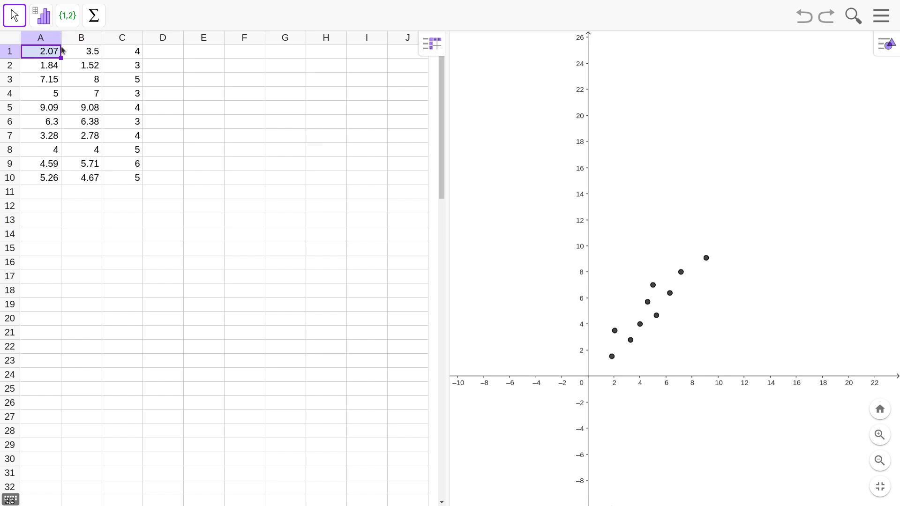
key(shift+Right)
key(shift+Down)
key(shift+Down)
key(shift+Down)
key(shift+Down)
key(shift+Down)
key(shift+Down)
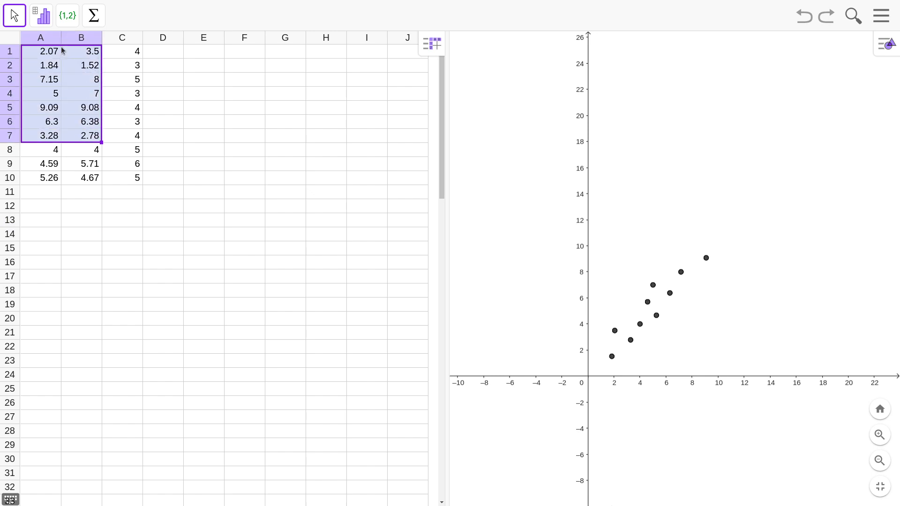
key(shift+Down)
key(shift+Down)
key(shift+Down)
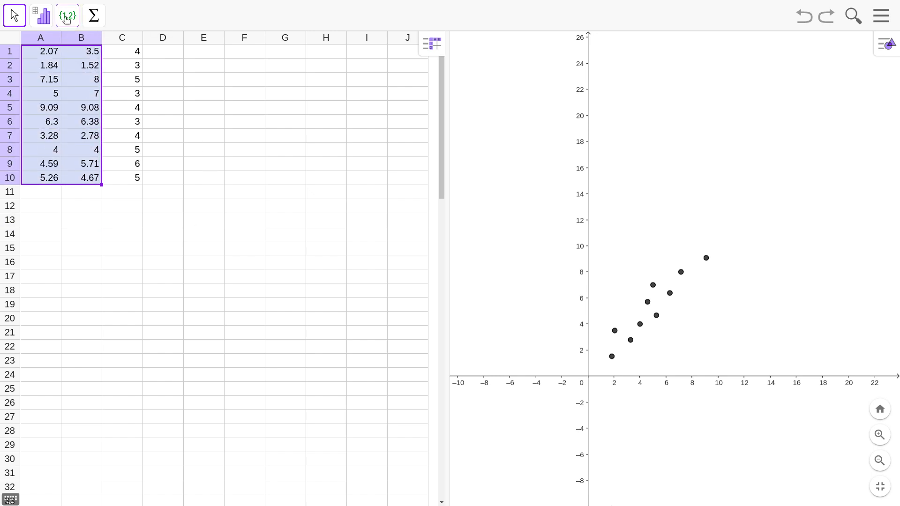
click(43, 17)
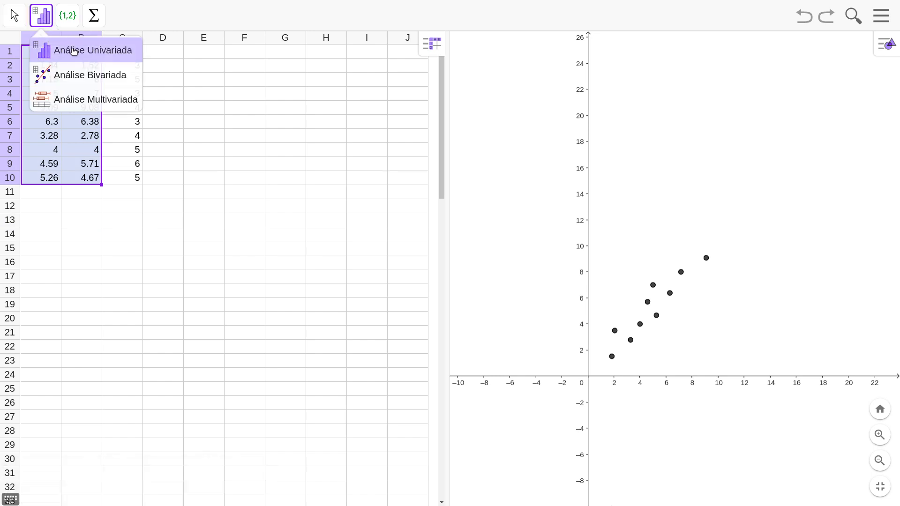
click(99, 77)
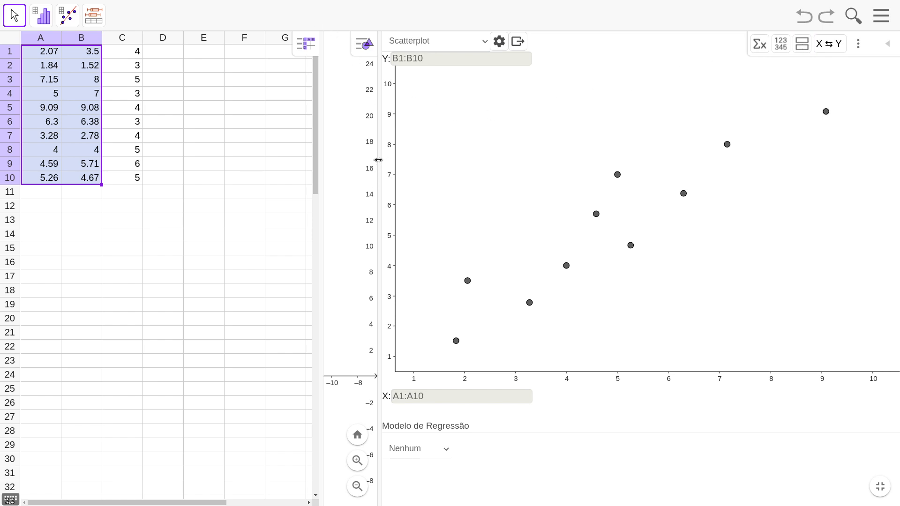
Hide the Janela de Visualização and set the scatterplot's regression model to Linear.
click(881, 16)
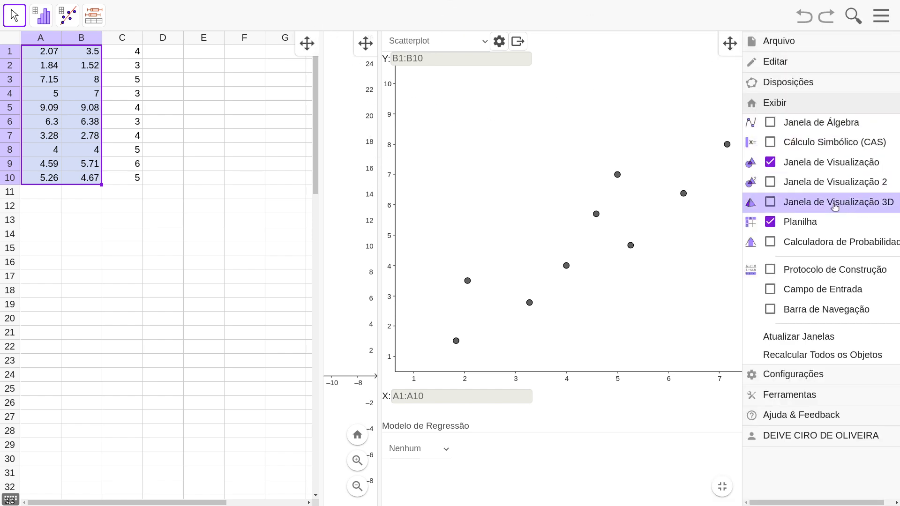
click(770, 162)
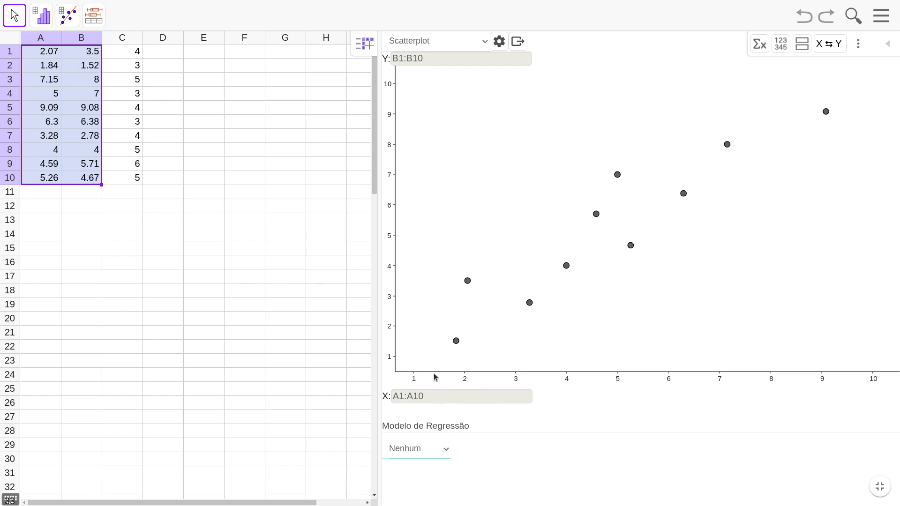
click(415, 356)
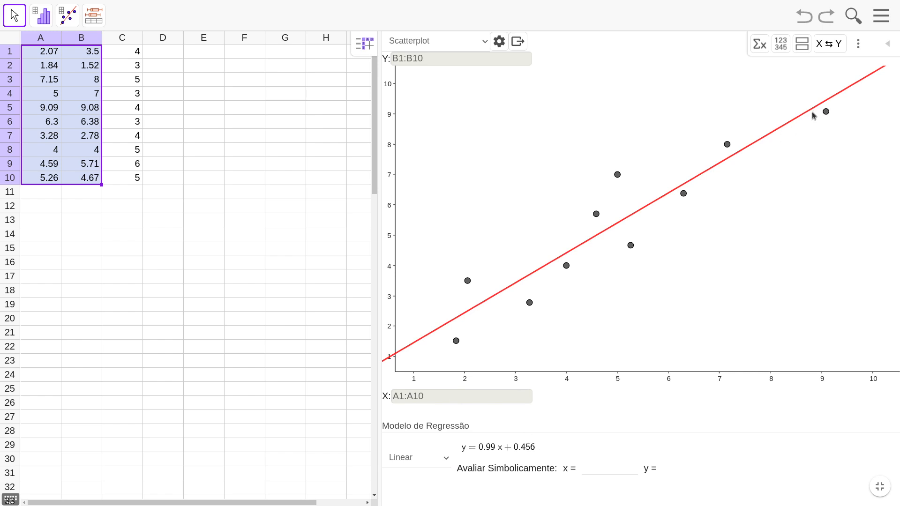
click(469, 280)
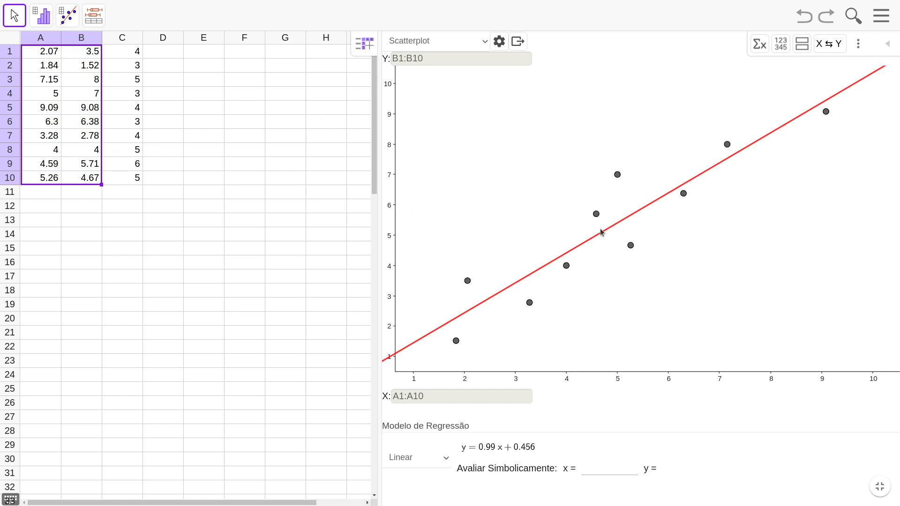
Show the Janela de Visualização 2 beside the scatterplot.
click(881, 16)
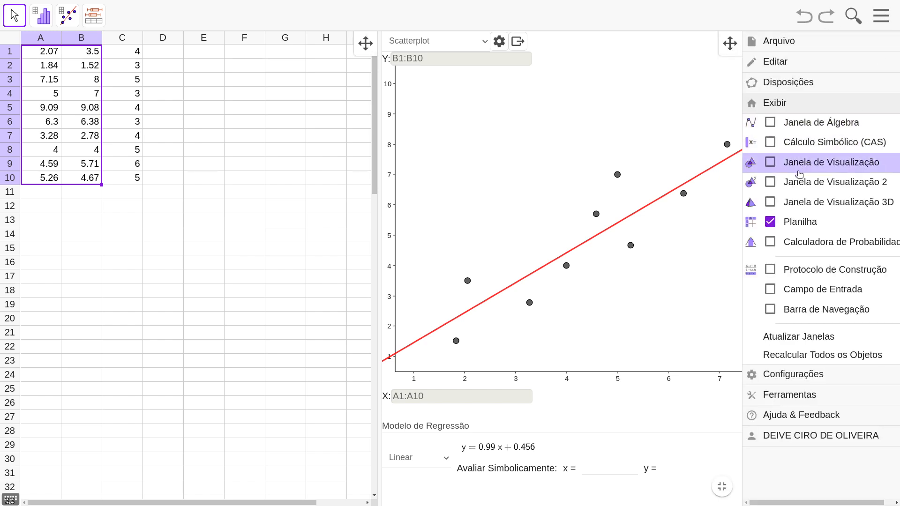
click(770, 183)
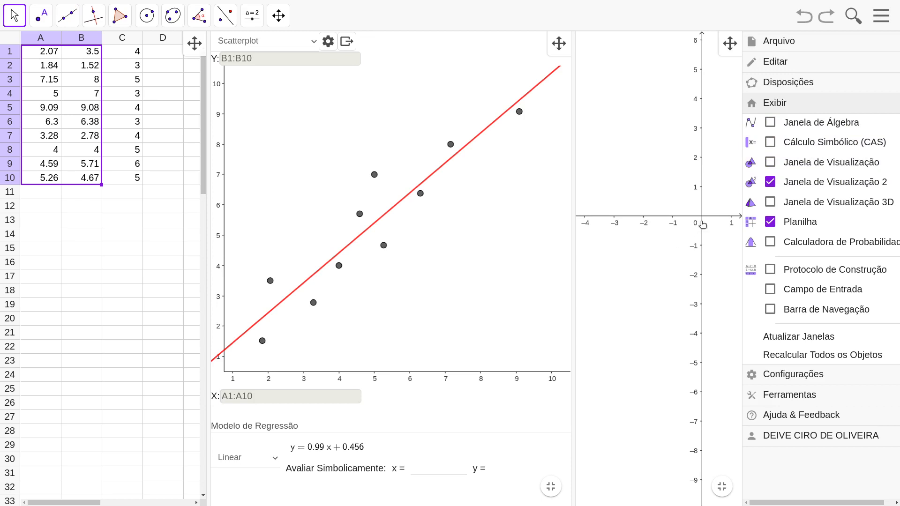
click(678, 243)
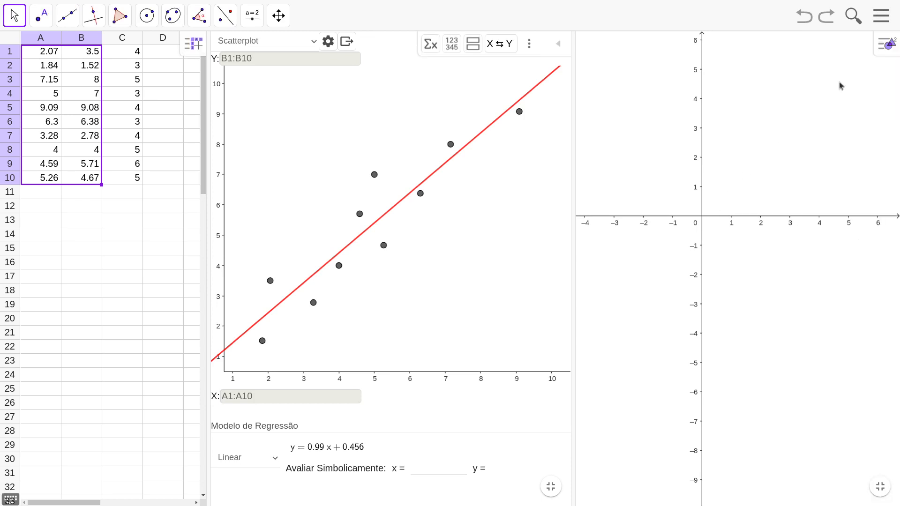
Show the Janela de Visualização again and hide the Janela de Visualização 2.
click(881, 15)
click(770, 162)
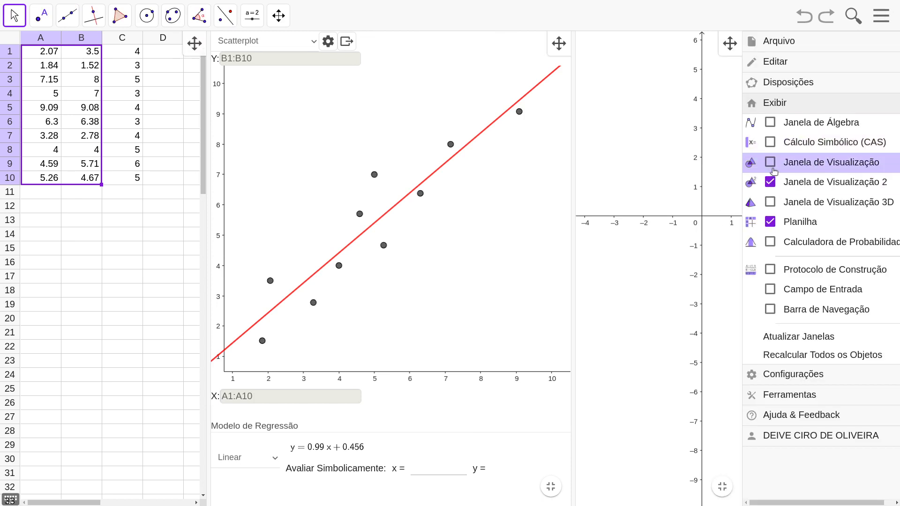
click(776, 183)
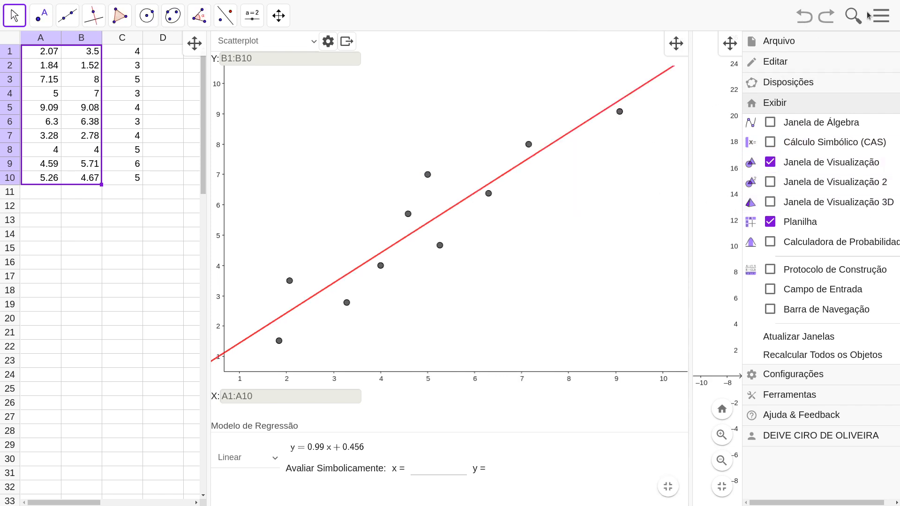
click(881, 15)
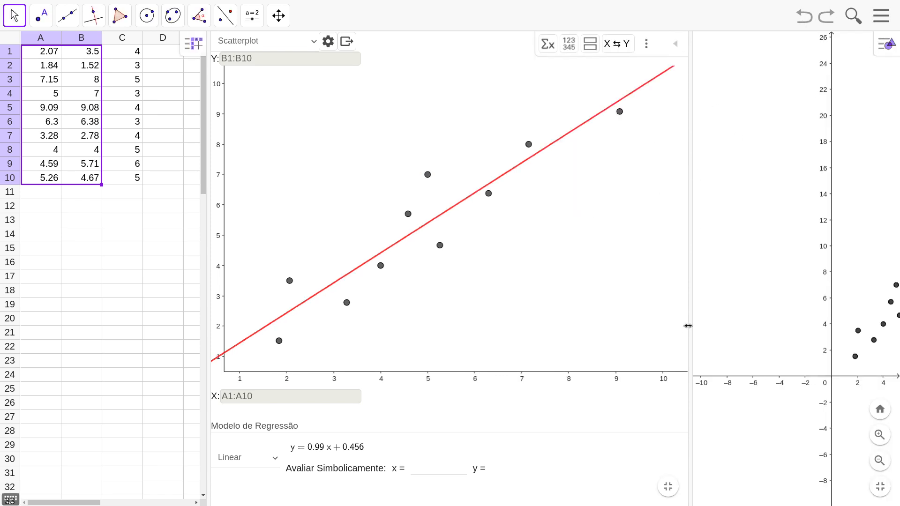
Widen the Janela de Visualização and move the point at (5, 7) to about (7.47, 10.61).
drag(688, 326, 561, 328)
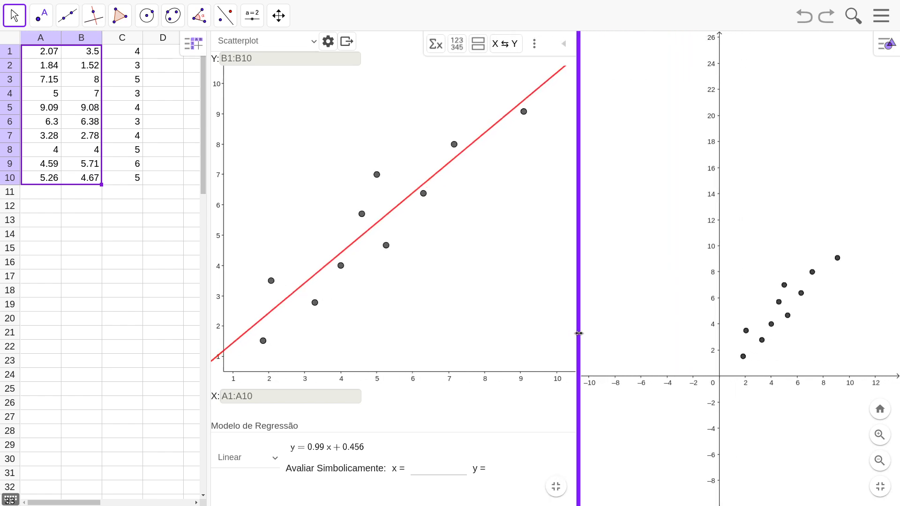
drag(789, 287, 818, 238)
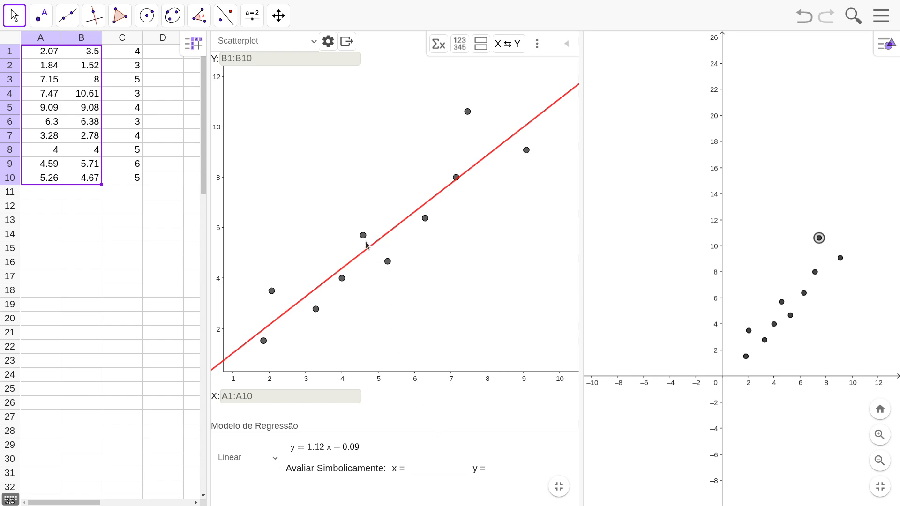
Evaluate the linear regression model symbolically at x = 5.
click(430, 466)
key(Return)
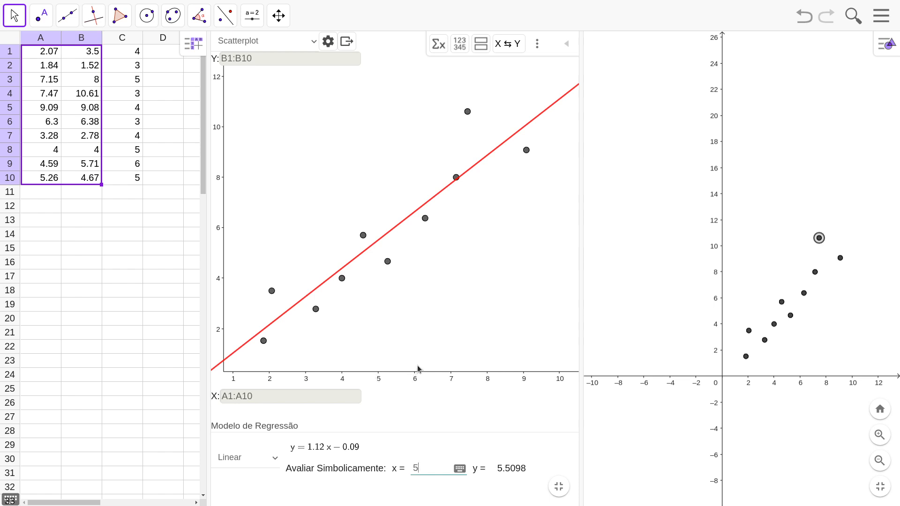
click(311, 43)
mouse_move(626, 4)
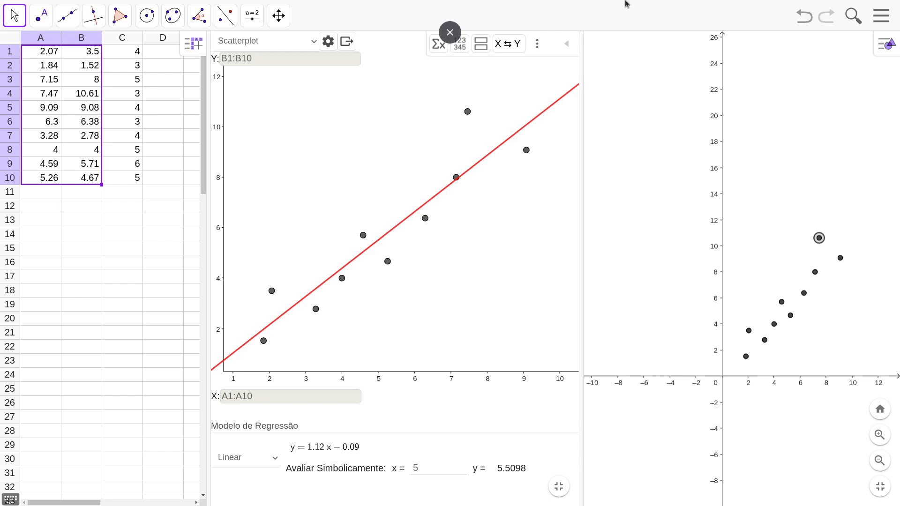